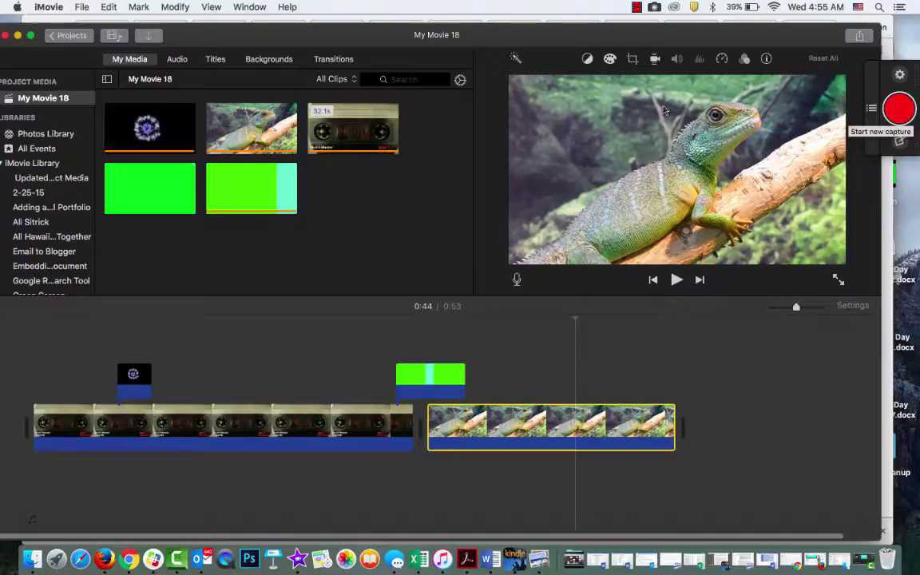
Step: Capture a 528 x 299 still of the iMovie lizard preview with Snagit
{"action": "left_click", "coordinate": [896, 107]}
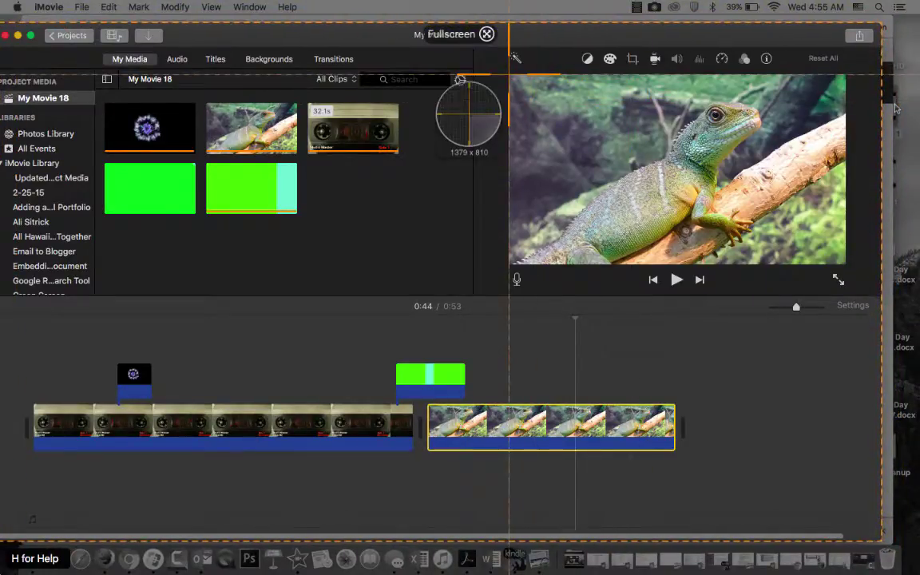
{"action": "left_click_drag", "start_coordinate": [508, 74], "coordinate": [846, 264]}
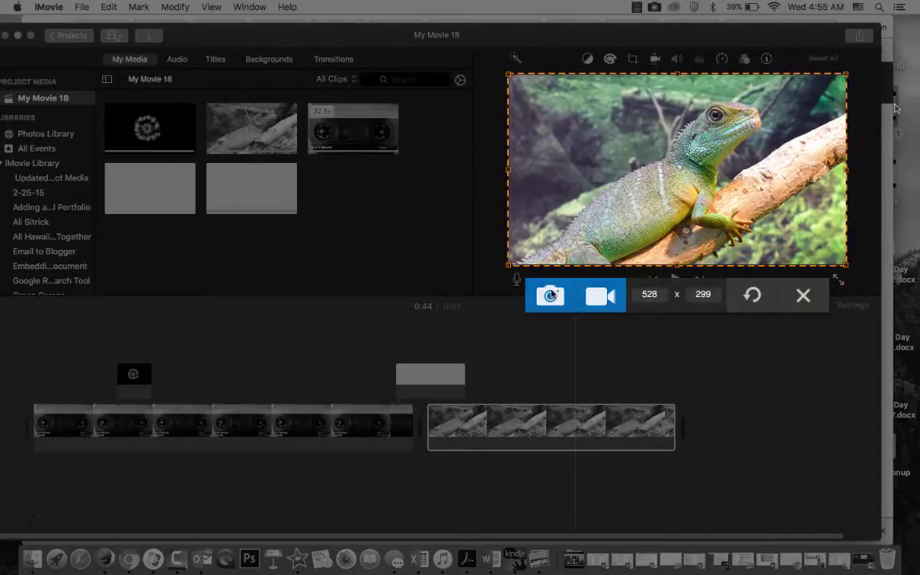
{"action": "left_click", "coordinate": [550, 295]}
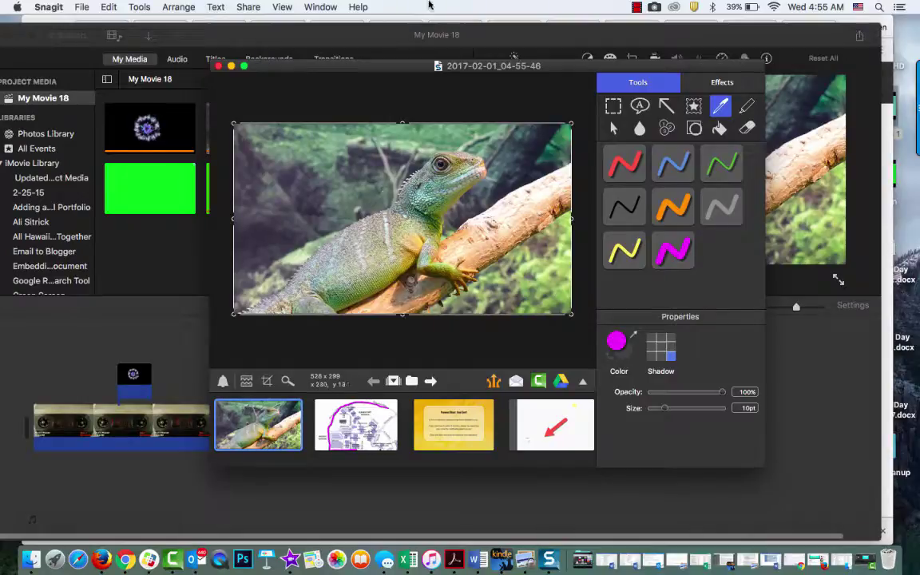
Step: Create a new widescreen Keynote presentation with the White theme
{"action": "left_click", "coordinate": [231, 66]}
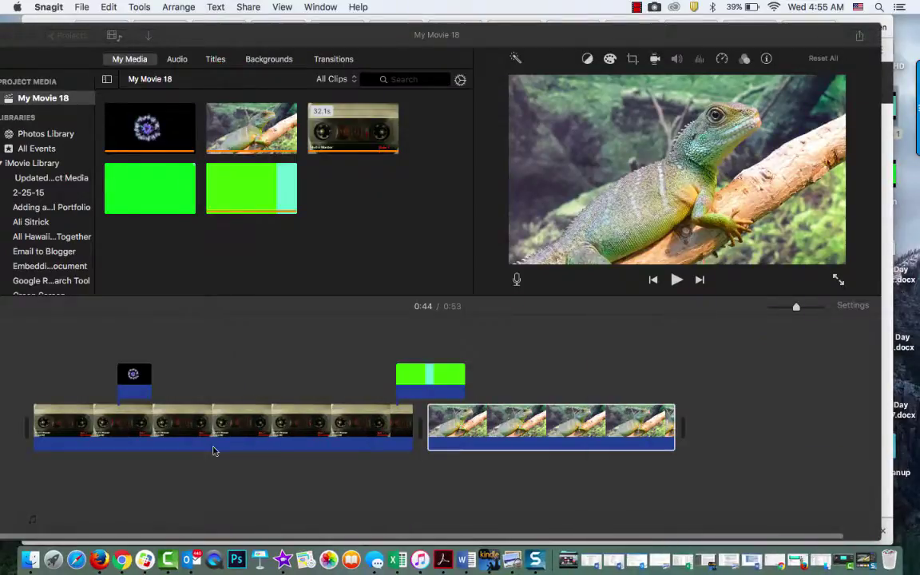
{"action": "left_click", "coordinate": [258, 561]}
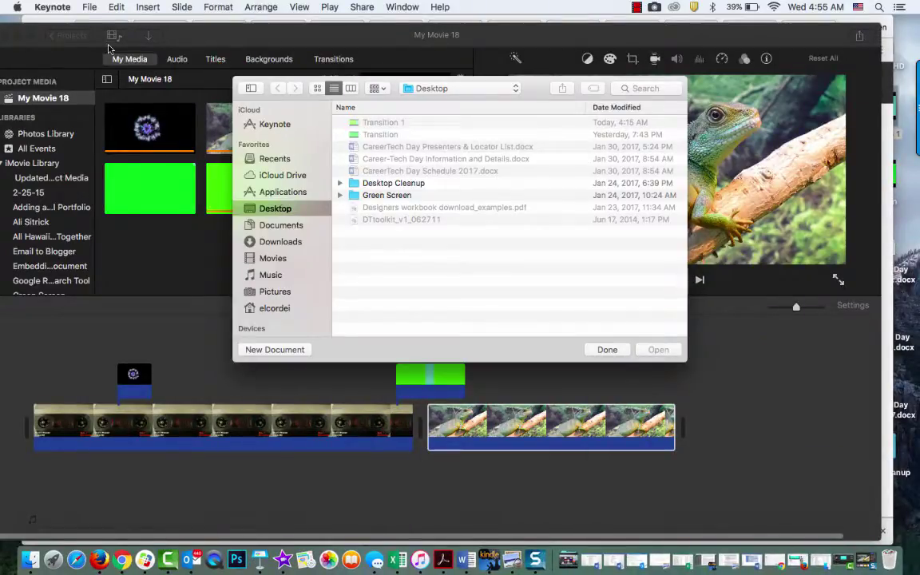
{"action": "left_click", "coordinate": [89, 7]}
{"action": "left_click", "coordinate": [92, 26]}
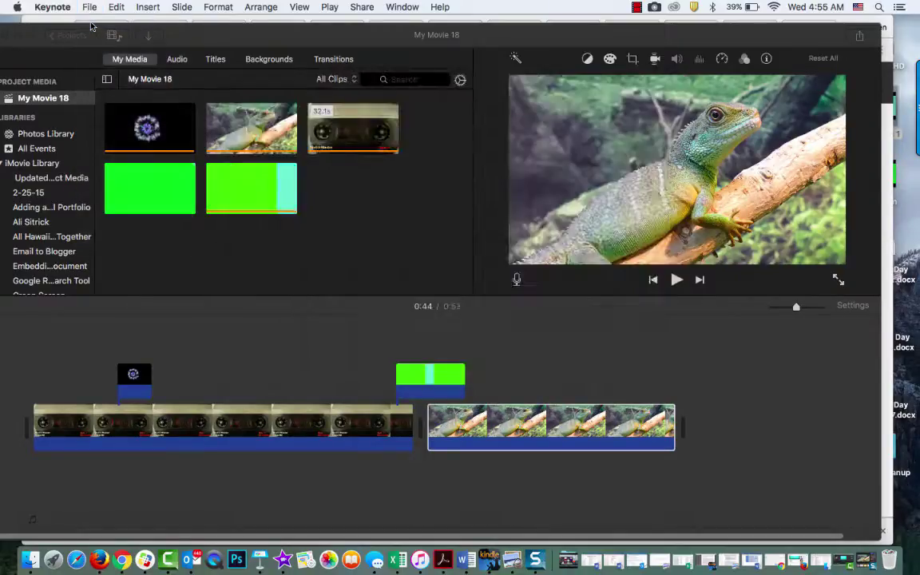
{"action": "left_click", "coordinate": [415, 79]}
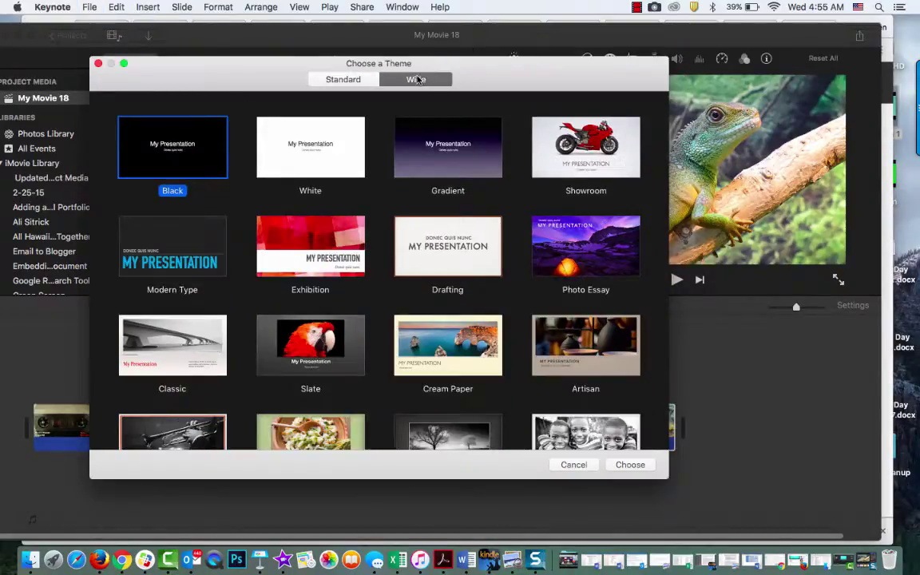
{"action": "left_click", "coordinate": [306, 146]}
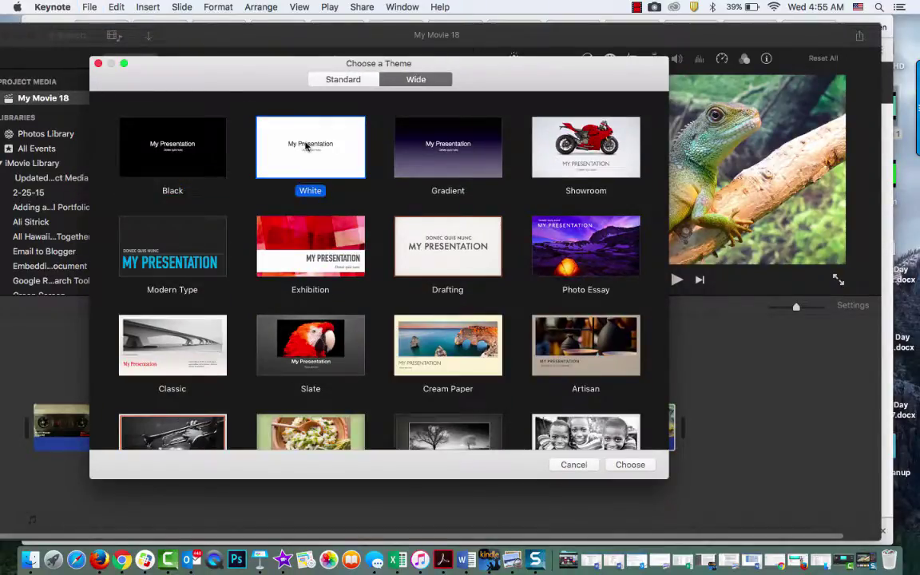
{"action": "left_click", "coordinate": [624, 466]}
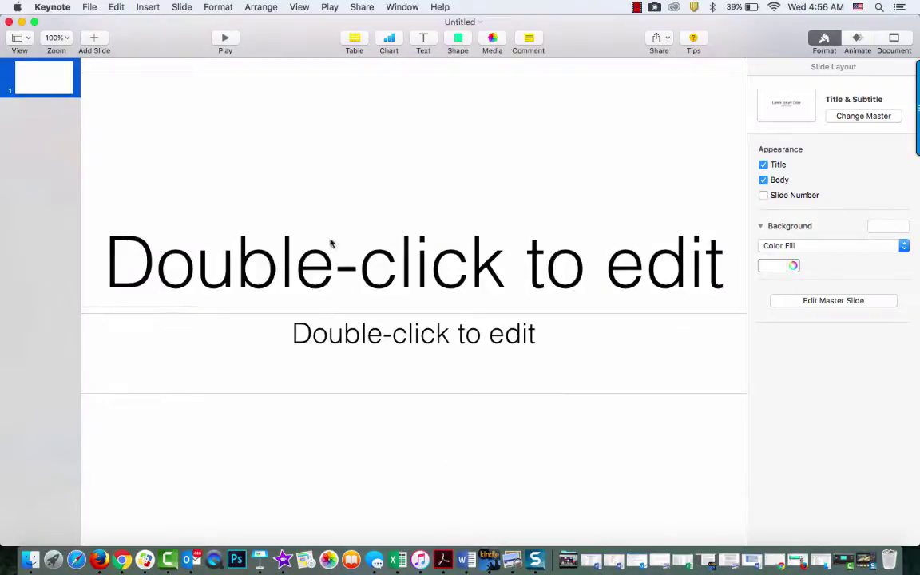
Step: Zoom the slide to 25% and delete both placeholder text boxes
{"action": "left_click", "coordinate": [57, 37]}
{"action": "left_click", "coordinate": [62, 54]}
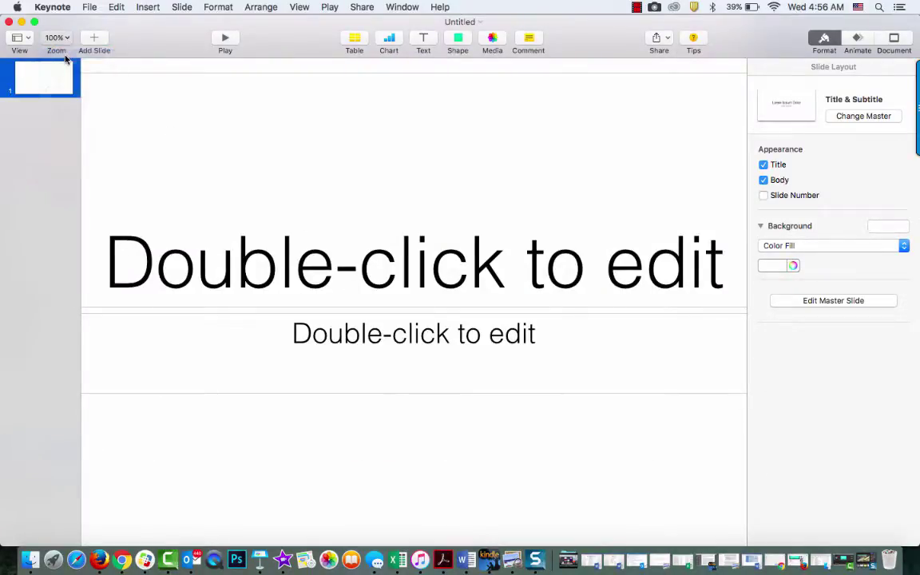
{"action": "left_click_drag", "start_coordinate": [232, 250], "coordinate": [445, 378]}
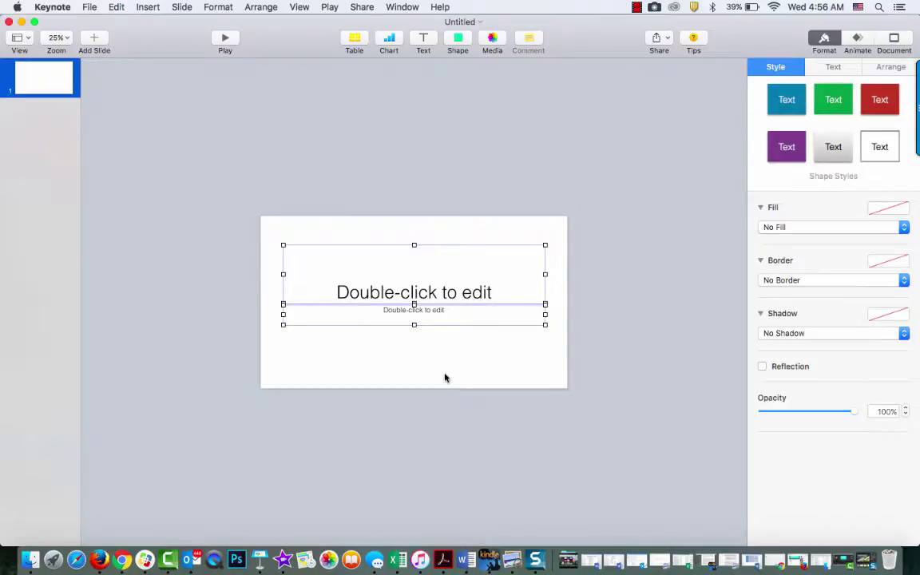
{"action": "key", "text": "Delete"}
Step: Paste the lizard screenshot and enlarge it to fill the whole slide
{"action": "key", "text": "super+v"}
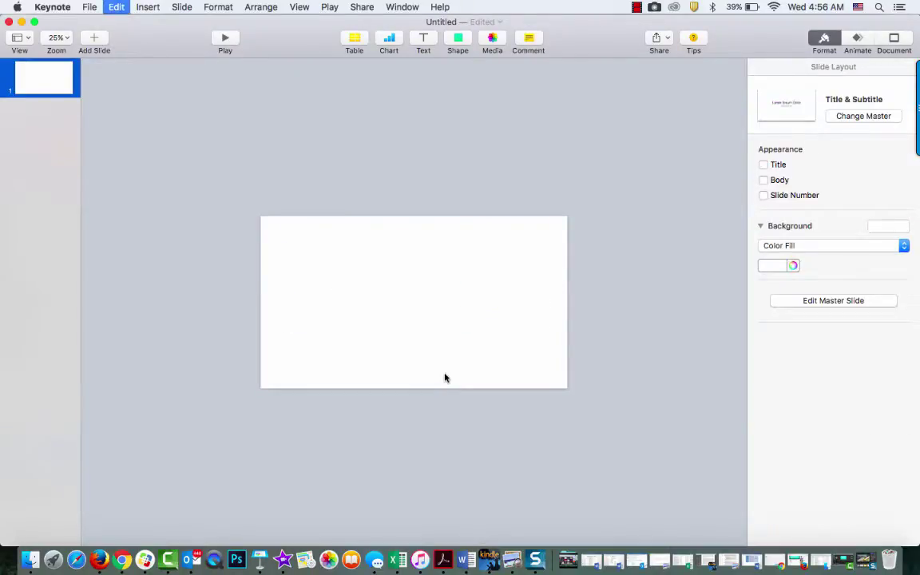
{"action": "left_click_drag", "start_coordinate": [372, 286], "coordinate": [293, 243]}
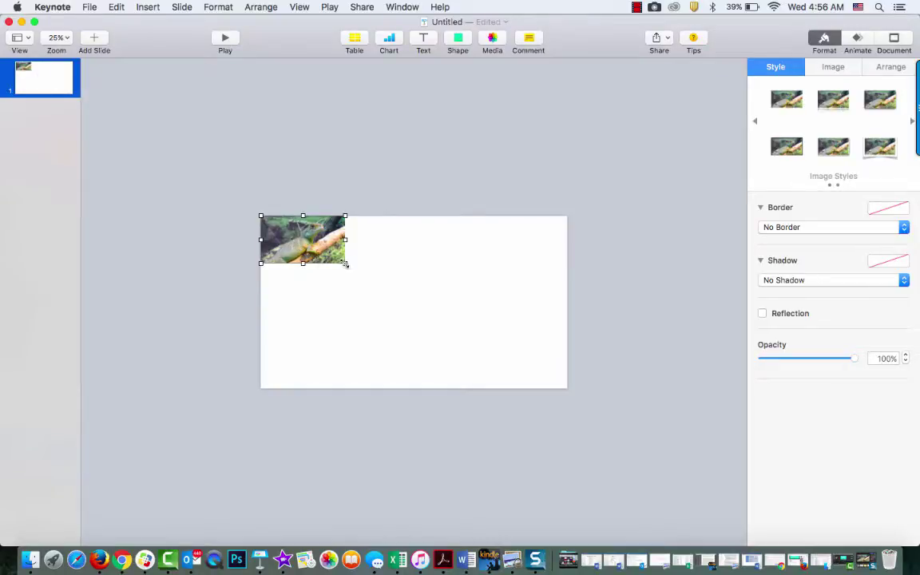
{"action": "left_click_drag", "start_coordinate": [340, 262], "coordinate": [573, 383]}
{"action": "left_click_drag", "start_coordinate": [458, 353], "coordinate": [457, 353]}
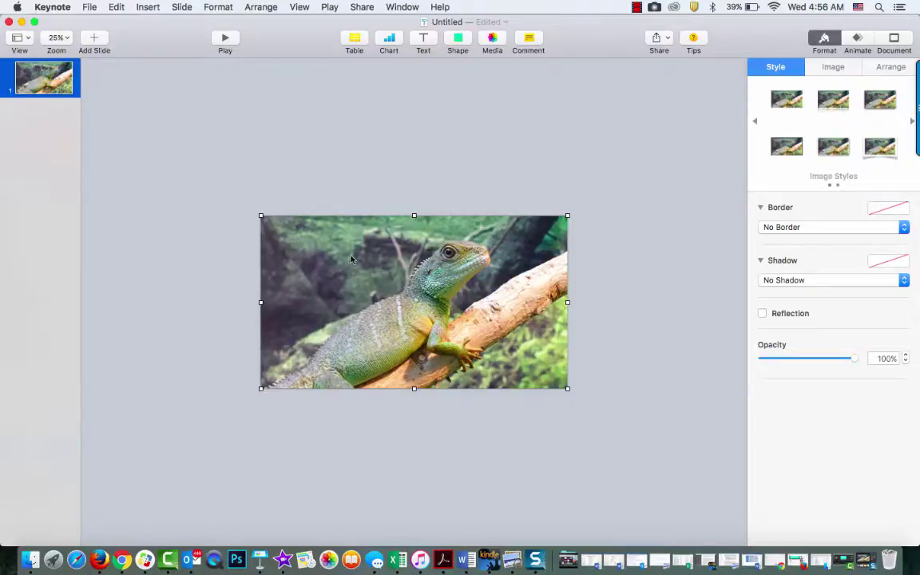
Step: Add a square shape sized over the slide's left third
{"action": "left_click", "coordinate": [351, 150]}
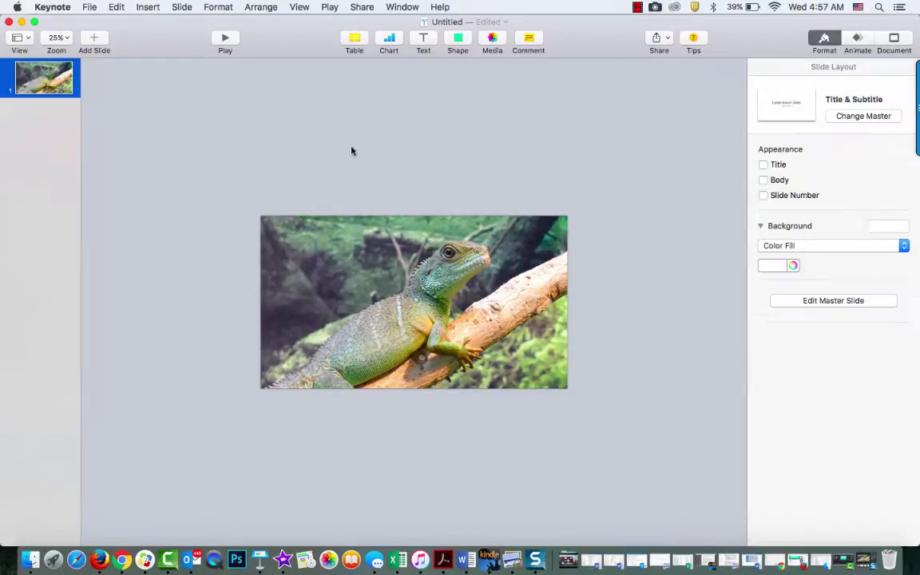
{"action": "left_click", "coordinate": [460, 40]}
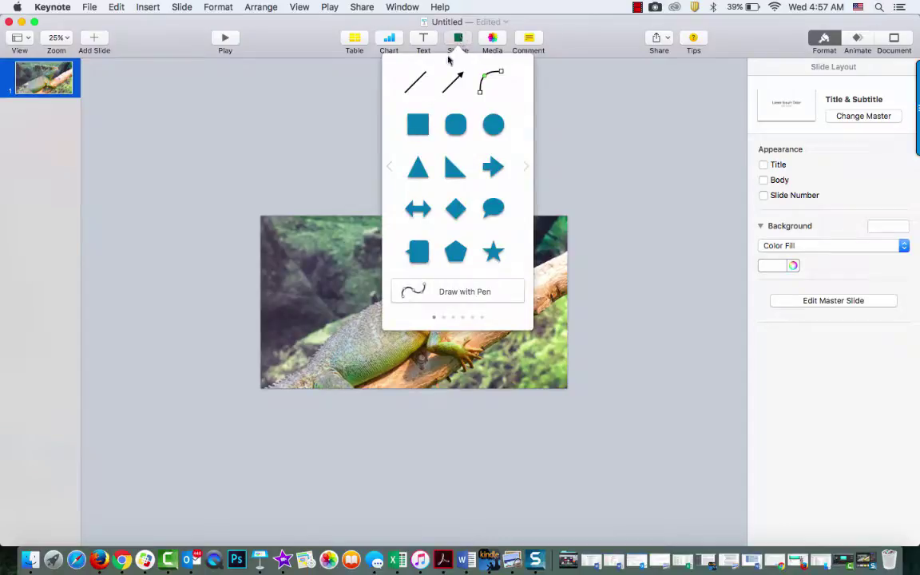
{"action": "left_click", "coordinate": [418, 125]}
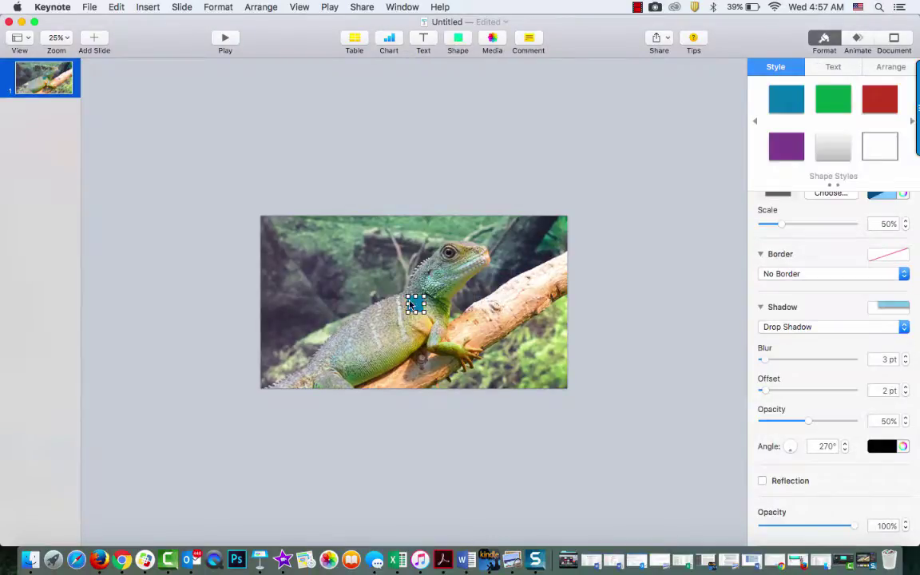
{"action": "left_click_drag", "start_coordinate": [417, 301], "coordinate": [367, 392]}
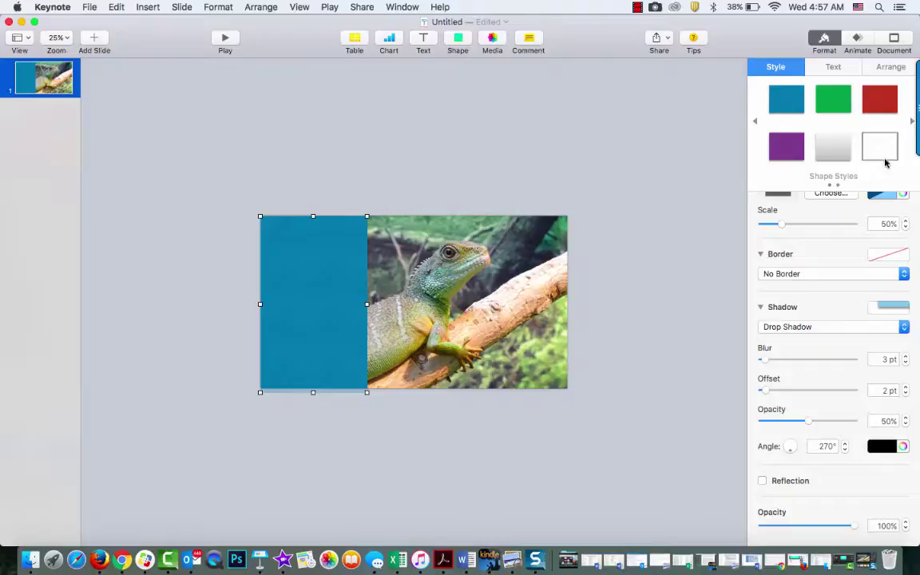
Step: Fill the panel with Snow white and lower its opacity to about 59%
{"action": "left_click", "coordinate": [903, 193]}
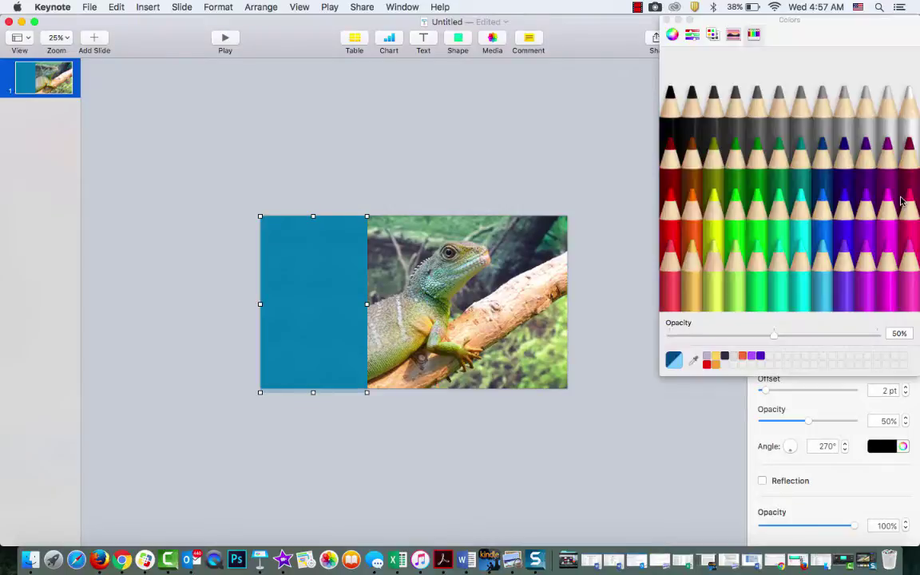
{"action": "left_click", "coordinate": [908, 88]}
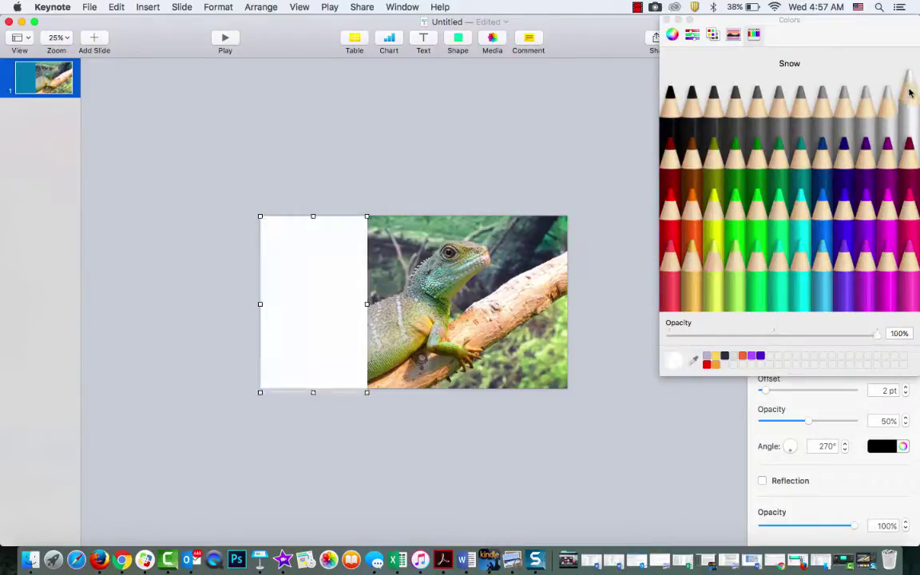
{"action": "left_click", "coordinate": [667, 19]}
{"action": "scroll", "coordinate": [791, 427], "scroll_direction": "down", "scroll_amount": 1}
{"action": "scroll", "coordinate": [815, 435], "scroll_direction": "up", "scroll_amount": 3}
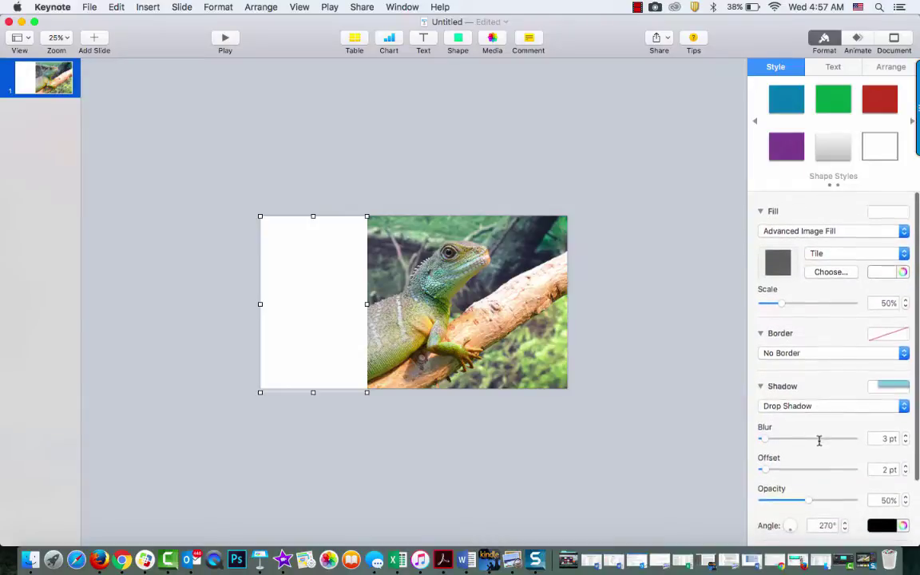
{"action": "scroll", "coordinate": [818, 437], "scroll_direction": "down", "scroll_amount": 3}
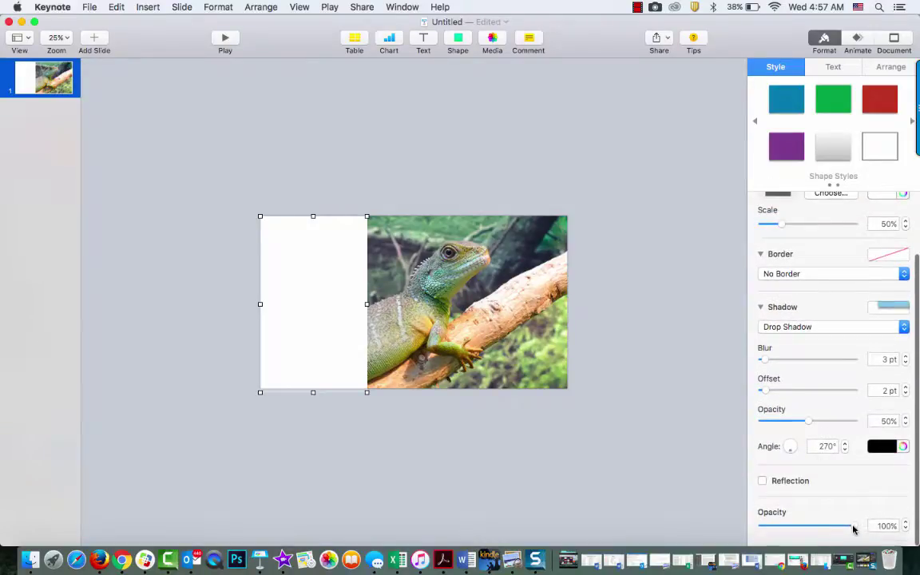
{"action": "left_click_drag", "start_coordinate": [854, 529], "coordinate": [818, 530]}
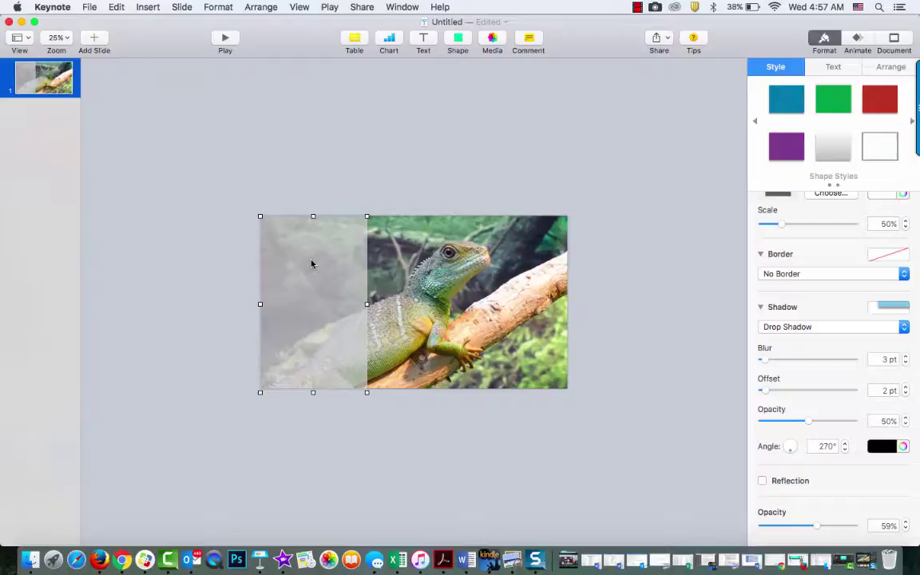
Step: Add a Bebas Neue text box at the panel's top-left reading CHECK OUT
{"action": "left_click", "coordinate": [422, 40]}
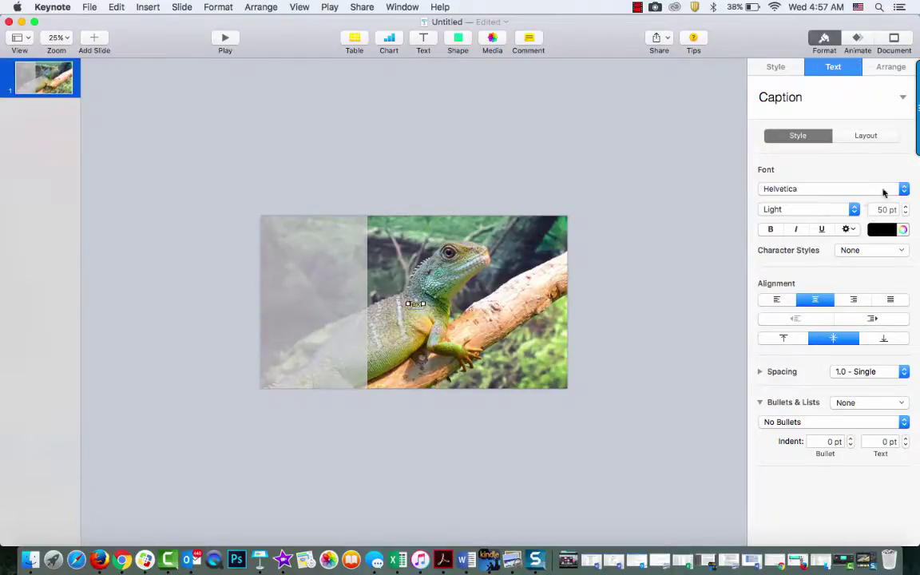
{"action": "left_click", "coordinate": [905, 189]}
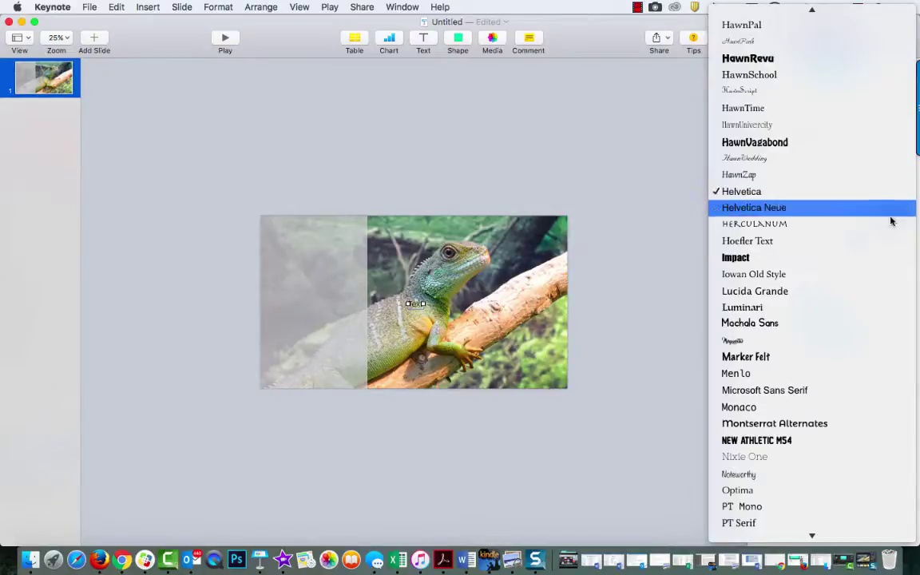
{"action": "scroll", "coordinate": [843, 251], "scroll_direction": "up", "scroll_amount": 15}
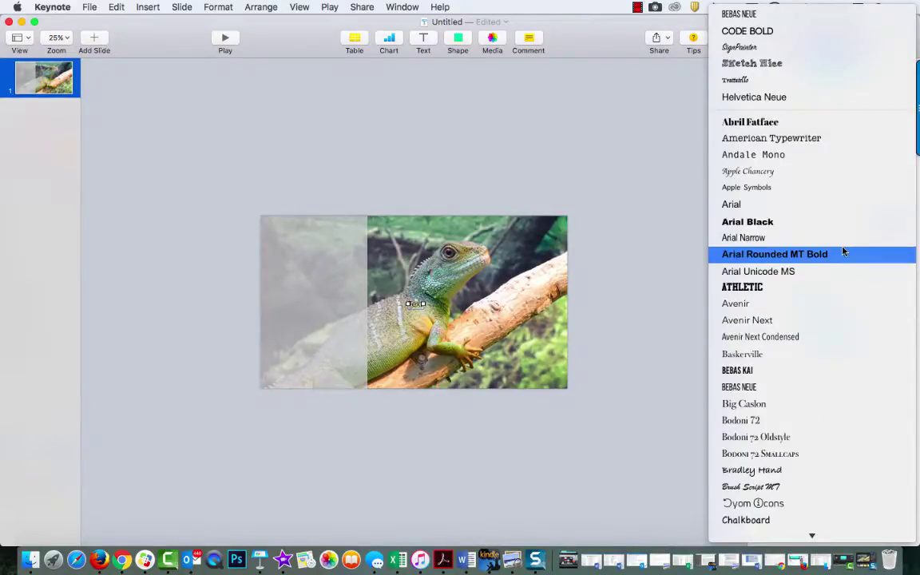
{"action": "left_click", "coordinate": [763, 16]}
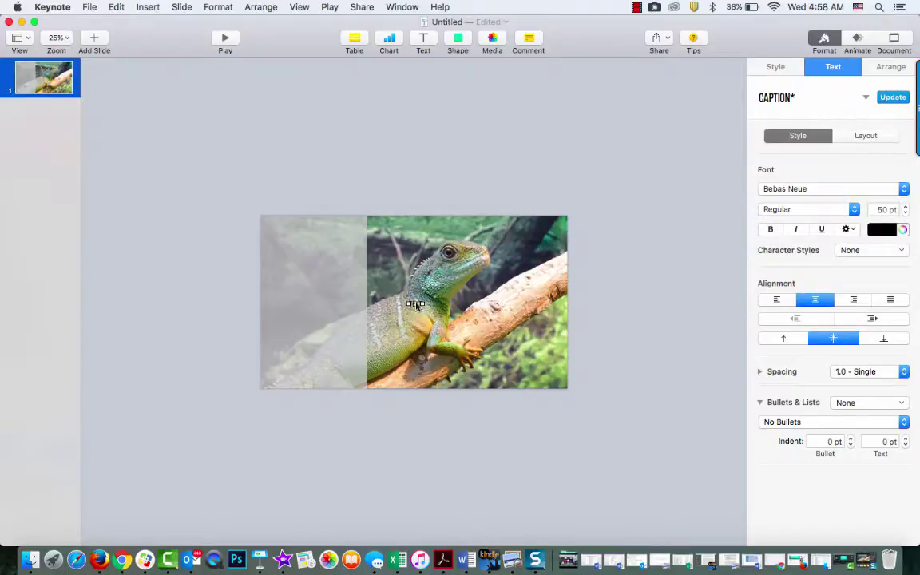
{"action": "left_click_drag", "start_coordinate": [416, 304], "coordinate": [296, 251]}
{"action": "type", "text": "OUT"}
Step: Enlarge the CHECK OUT heading from 75 pt up to 132 pt
{"action": "left_click", "coordinate": [305, 281]}
{"action": "left_click", "coordinate": [294, 253]}
{"action": "left_click_drag", "start_coordinate": [283, 252], "coordinate": [310, 256]}
{"action": "left_click", "coordinate": [905, 206]}
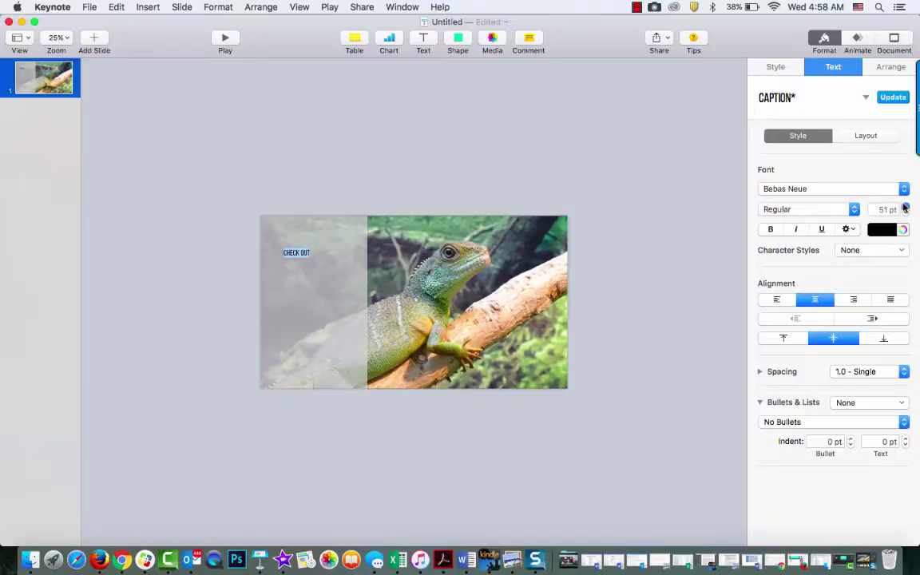
{"action": "left_click", "coordinate": [905, 206]}
{"action": "left_click", "coordinate": [883, 210]}
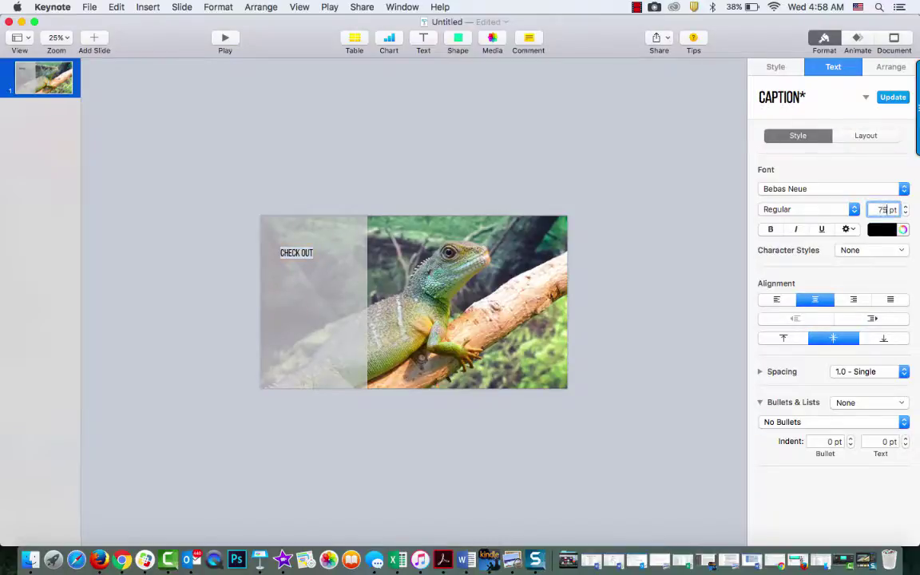
{"action": "type", "text": "75"}
{"action": "key", "text": "Return"}
{"action": "left_click", "coordinate": [906, 206]}
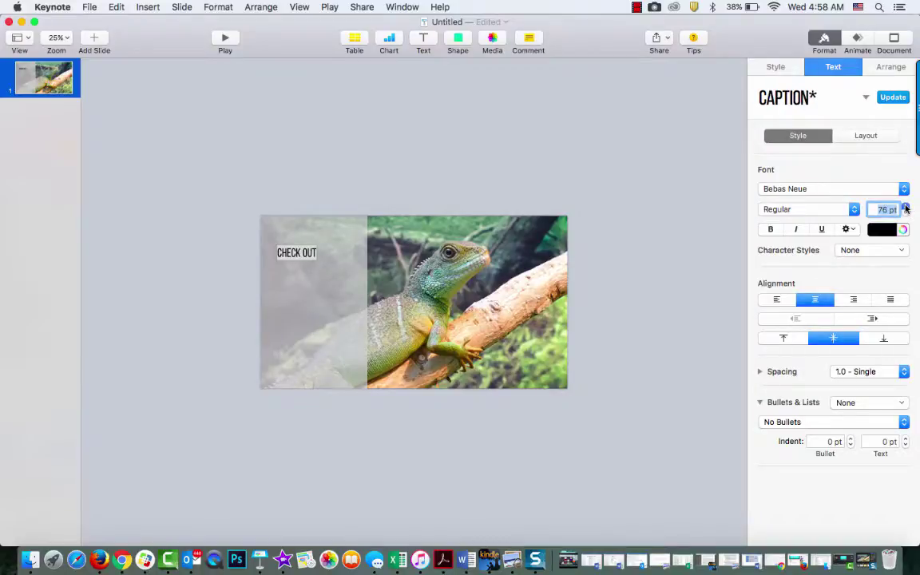
{"action": "left_click", "coordinate": [906, 207]}
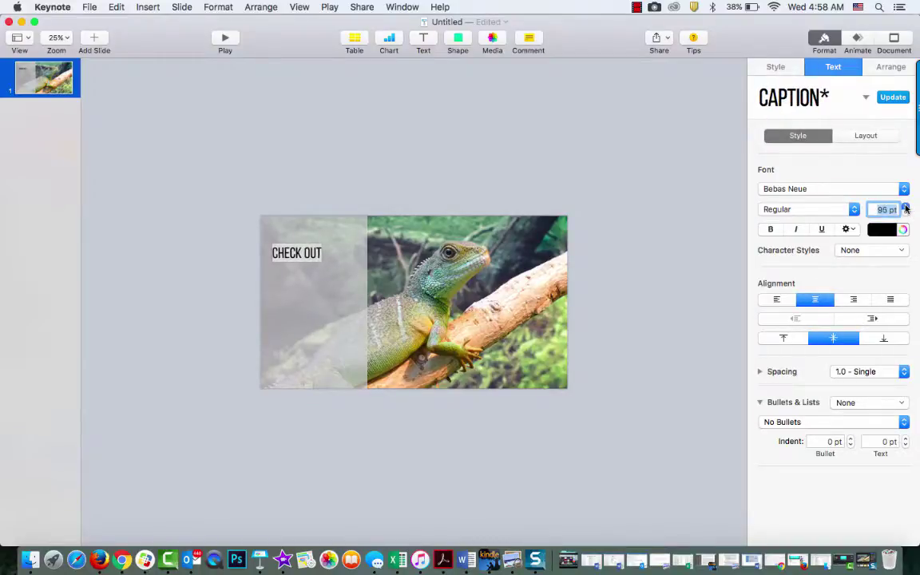
{"action": "left_click", "coordinate": [906, 207]}
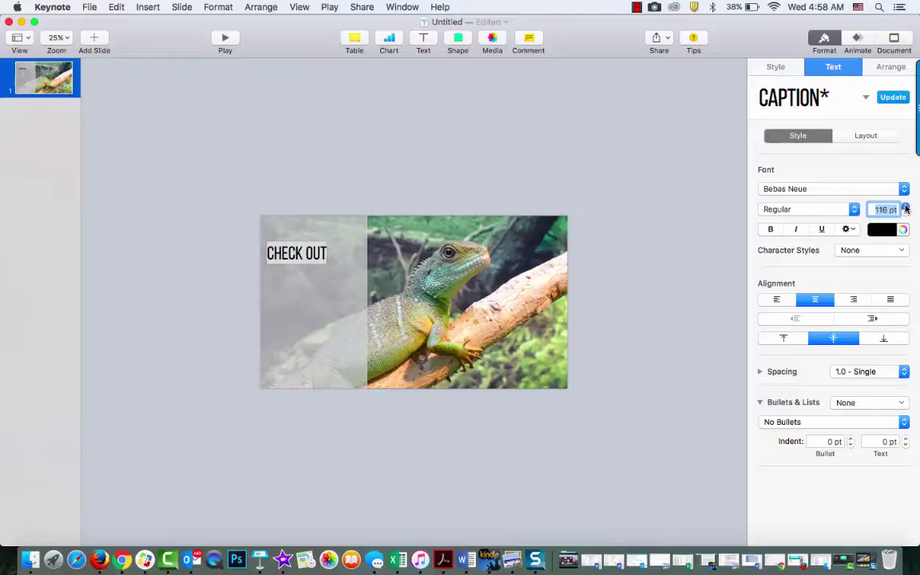
{"action": "left_click", "coordinate": [906, 207]}
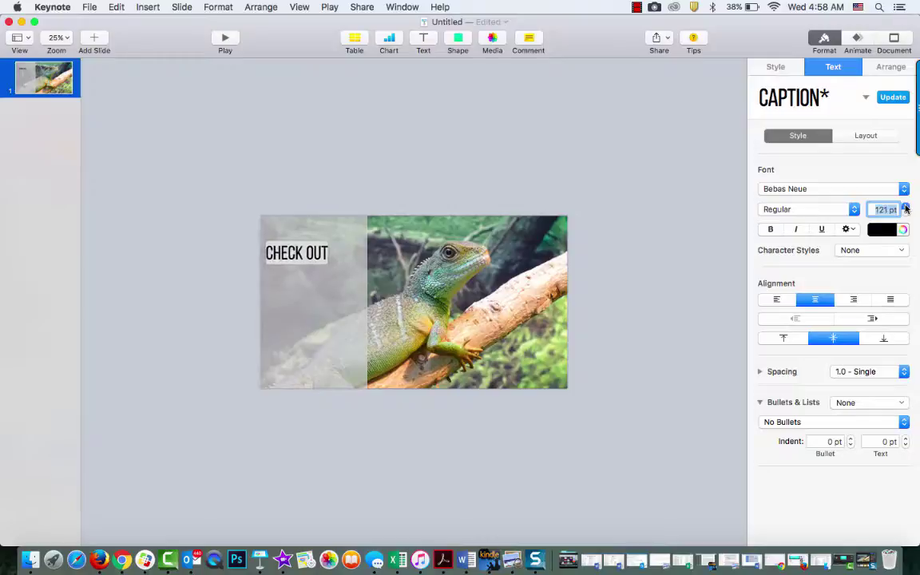
Step: Shift CHECK OUT up and right on the panel and make it Bold
{"action": "left_click", "coordinate": [308, 276]}
{"action": "left_click_drag", "start_coordinate": [292, 257], "coordinate": [302, 251]}
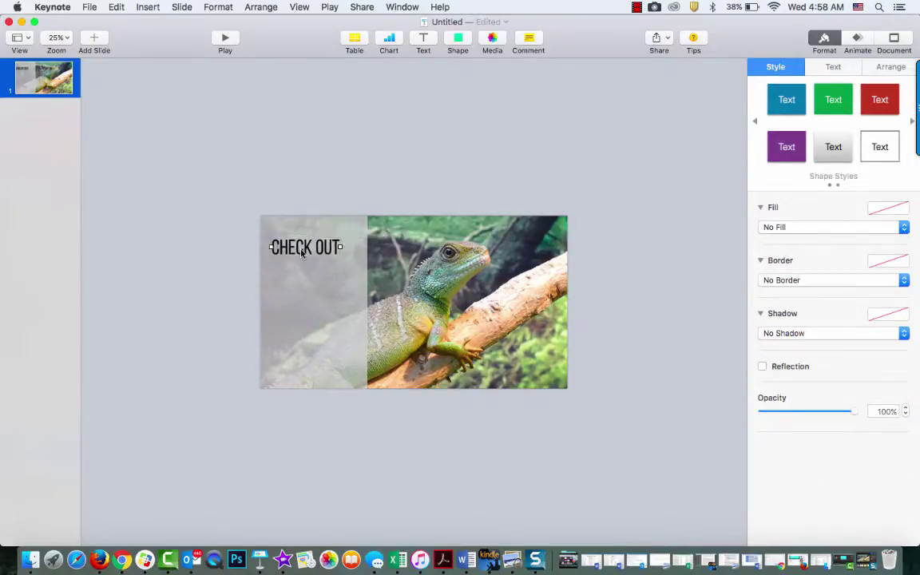
{"action": "double_click", "coordinate": [302, 249]}
{"action": "left_click", "coordinate": [849, 210]}
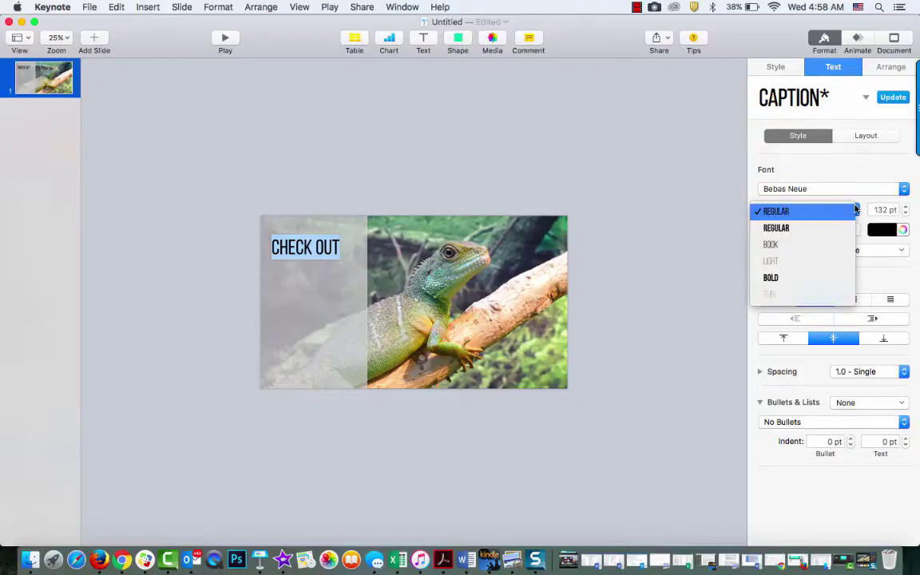
{"action": "left_click", "coordinate": [821, 277]}
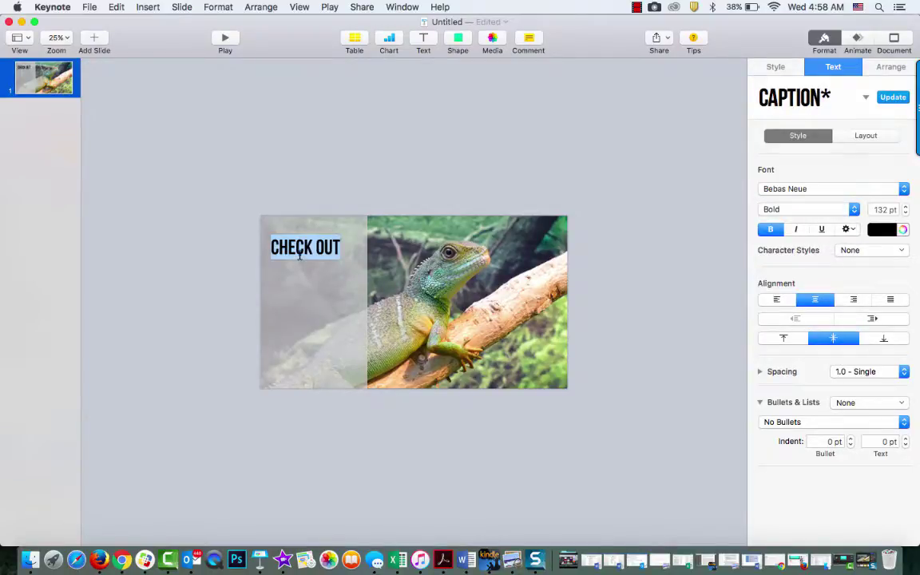
Step: Nudge CHECK OUT slightly down and right, then reselect its text
{"action": "left_click", "coordinate": [299, 302]}
{"action": "left_click_drag", "start_coordinate": [300, 252], "coordinate": [303, 257]}
{"action": "left_click", "coordinate": [302, 297]}
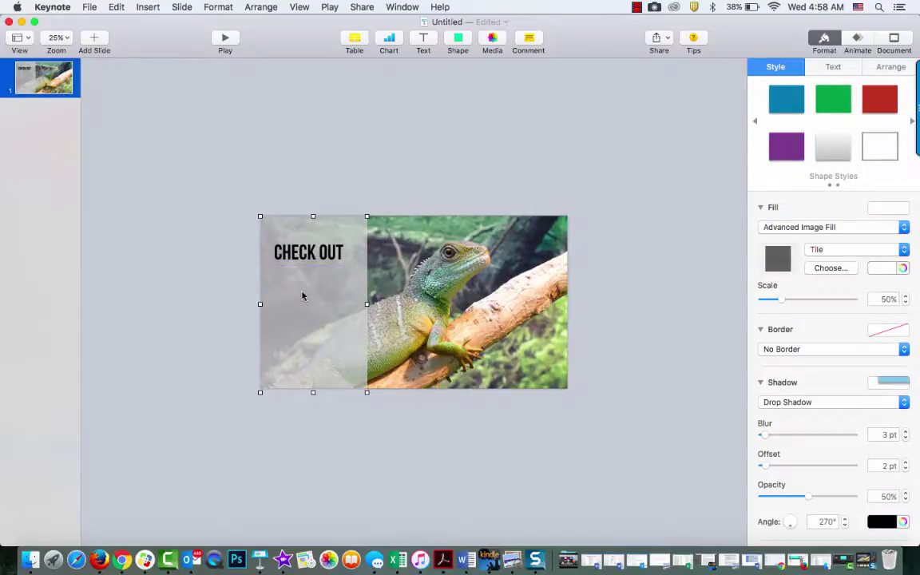
{"action": "triple_click", "coordinate": [314, 252]}
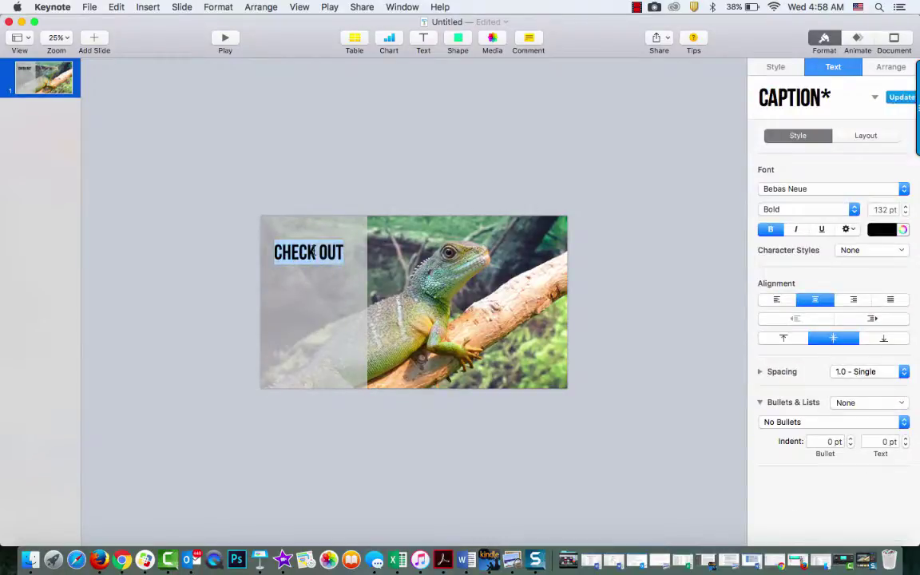
Step: Colour CHECK OUT turquoise from the Blogging Infographic image palette
{"action": "left_click", "coordinate": [903, 232]}
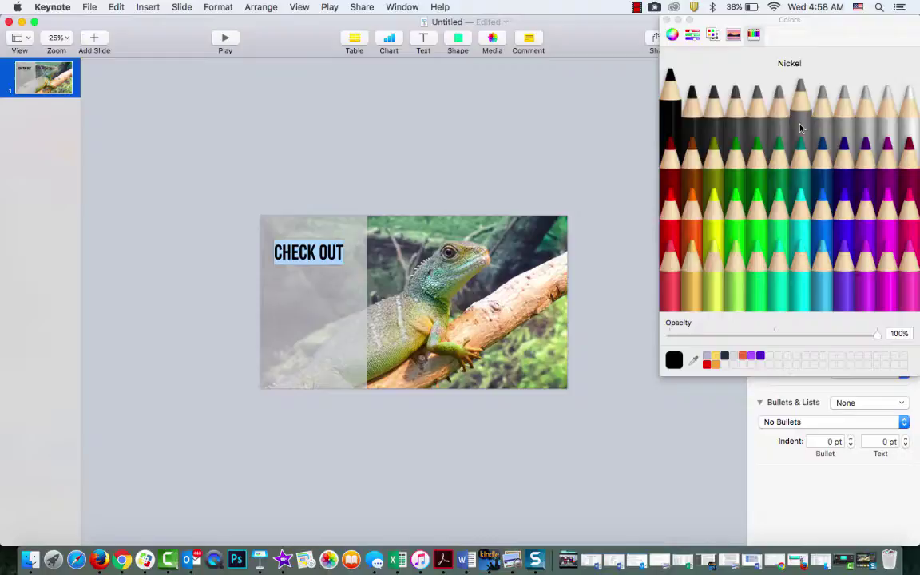
{"action": "left_click", "coordinate": [736, 36]}
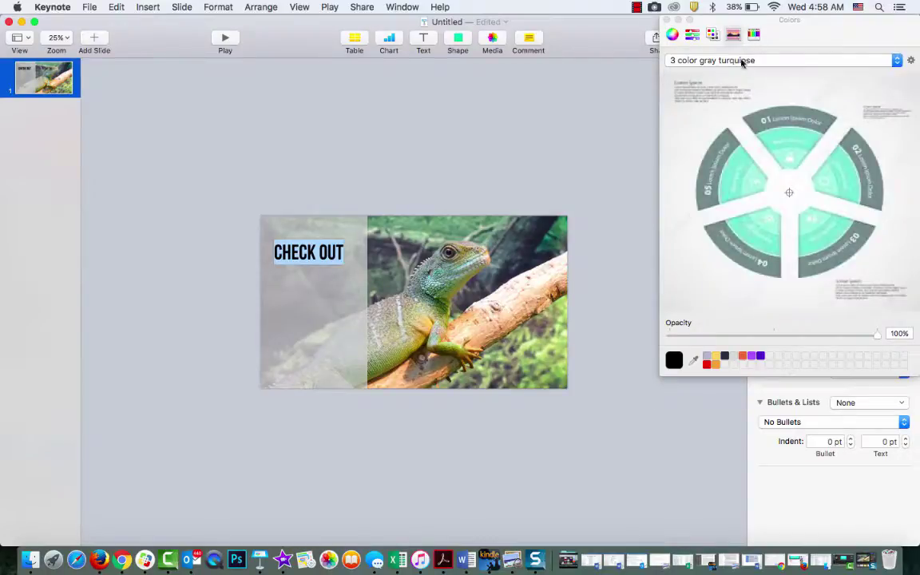
{"action": "left_click", "coordinate": [831, 60]}
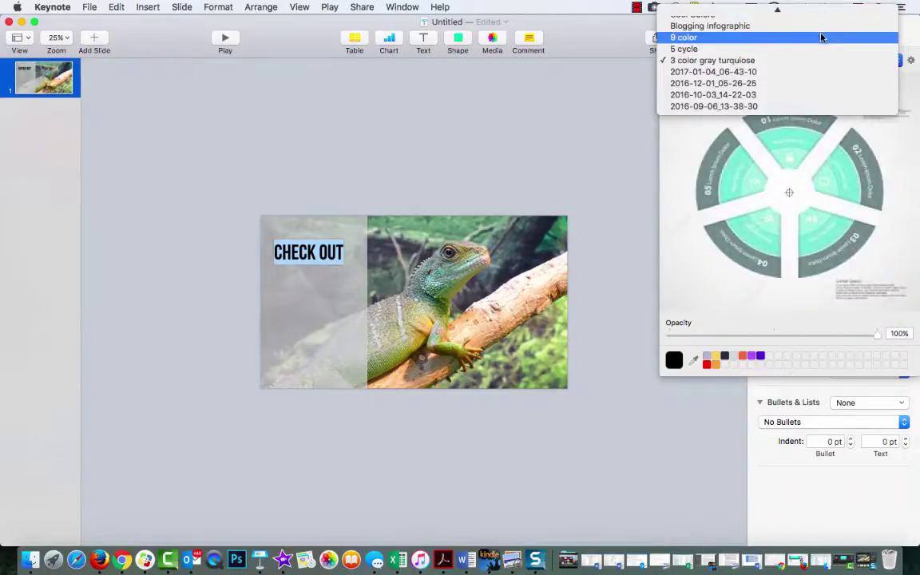
{"action": "left_click", "coordinate": [817, 27]}
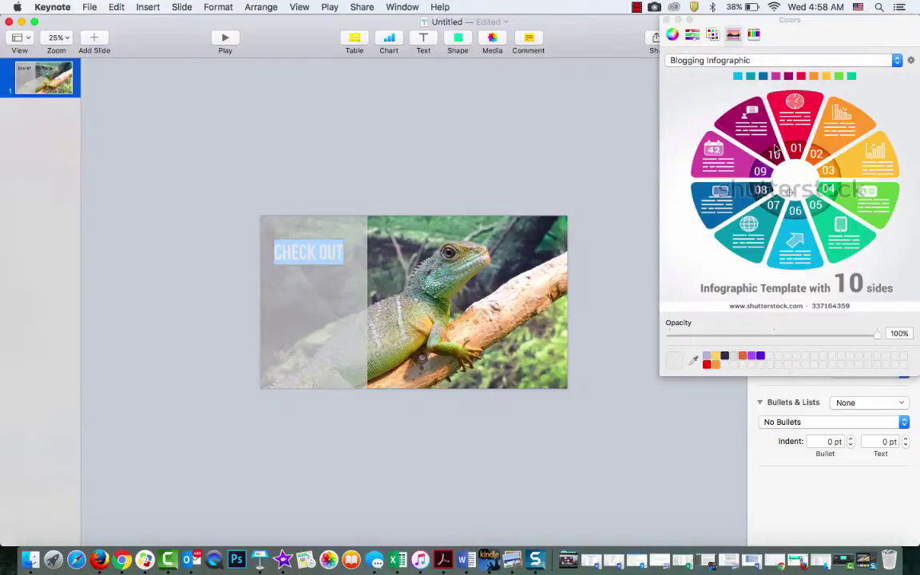
{"action": "left_click", "coordinate": [793, 232]}
{"action": "left_click", "coordinate": [667, 20]}
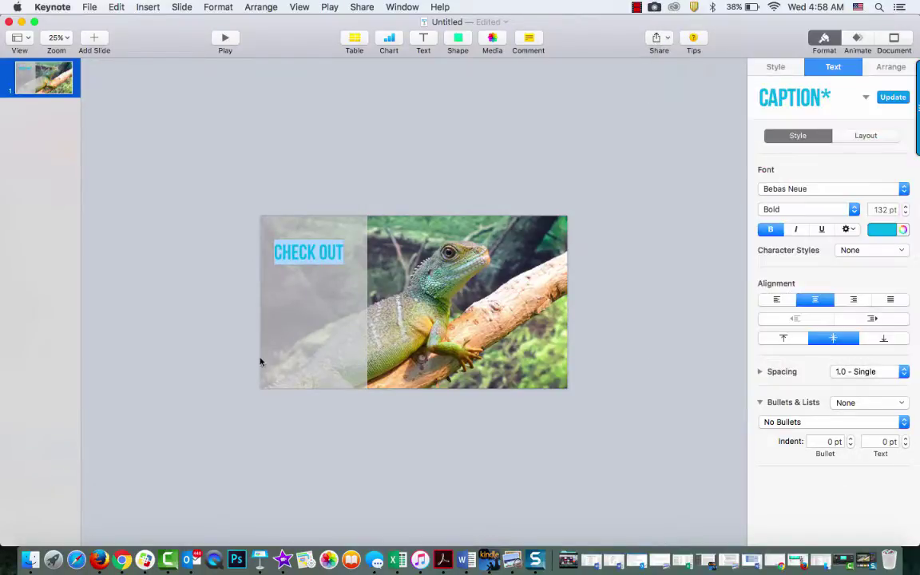
{"action": "left_click", "coordinate": [298, 323]}
Step: Add a text box under CHECK OUT reading 'Lizard man'
{"action": "left_click", "coordinate": [422, 40]}
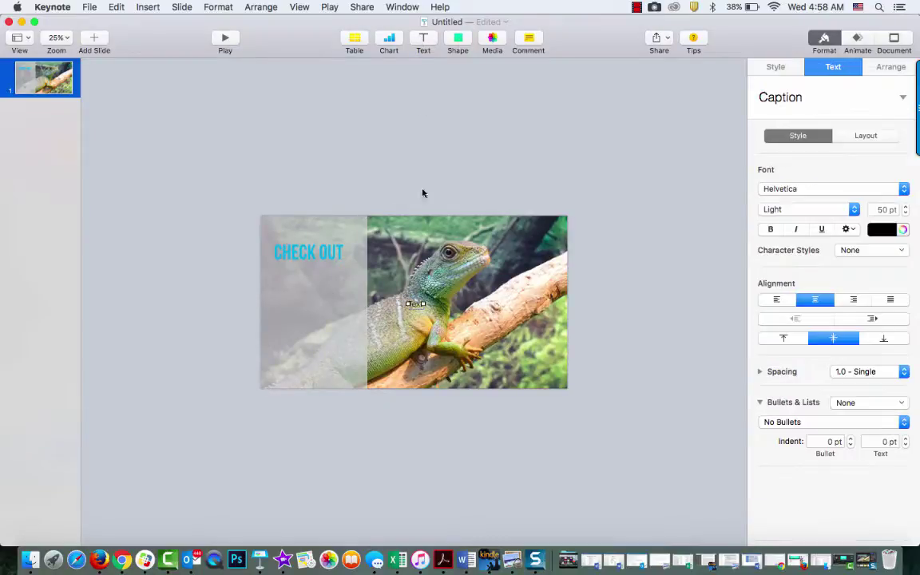
{"action": "left_click_drag", "start_coordinate": [411, 312], "coordinate": [302, 296]}
{"action": "left_click", "coordinate": [302, 297]}
{"action": "left_click", "coordinate": [302, 296]}
{"action": "left_click", "coordinate": [304, 294]}
{"action": "type", "text": "Lizard man"}
{"action": "left_click", "coordinate": [294, 343]}
Step: Set the Lizard man text to the Painter PERSONAL USE ONLY font
{"action": "left_click", "coordinate": [300, 294]}
{"action": "double_click", "coordinate": [299, 292]}
{"action": "left_click", "coordinate": [904, 189]}
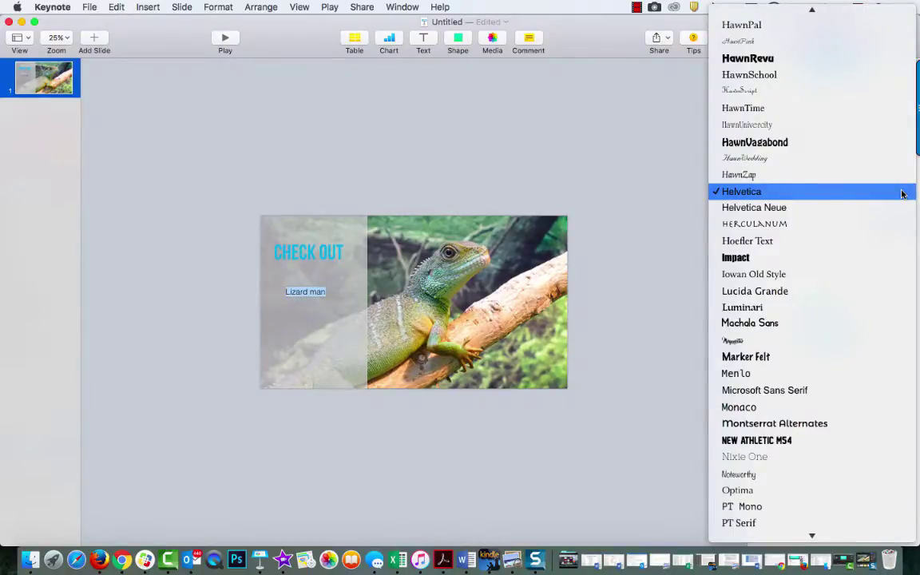
{"action": "scroll", "coordinate": [848, 331], "scroll_direction": "down", "scroll_amount": 5}
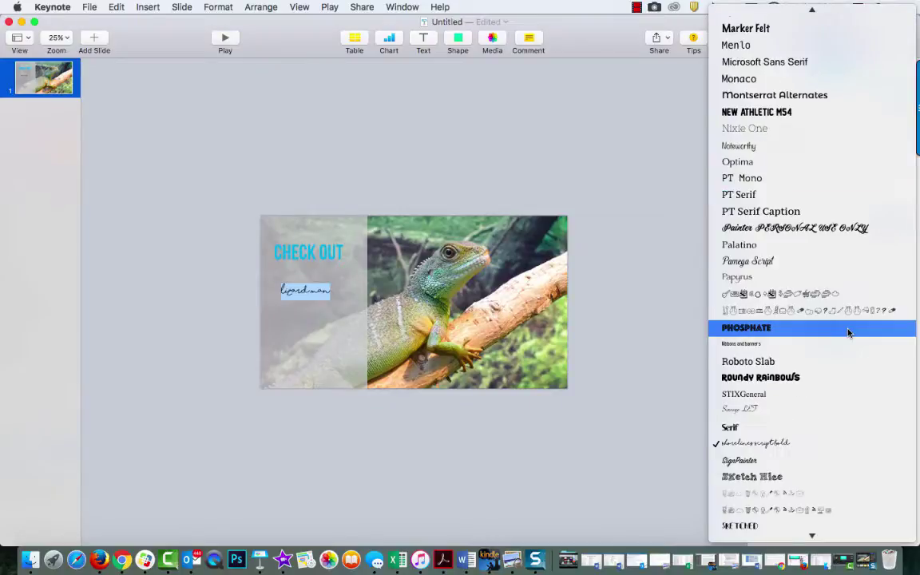
{"action": "left_click", "coordinate": [847, 228]}
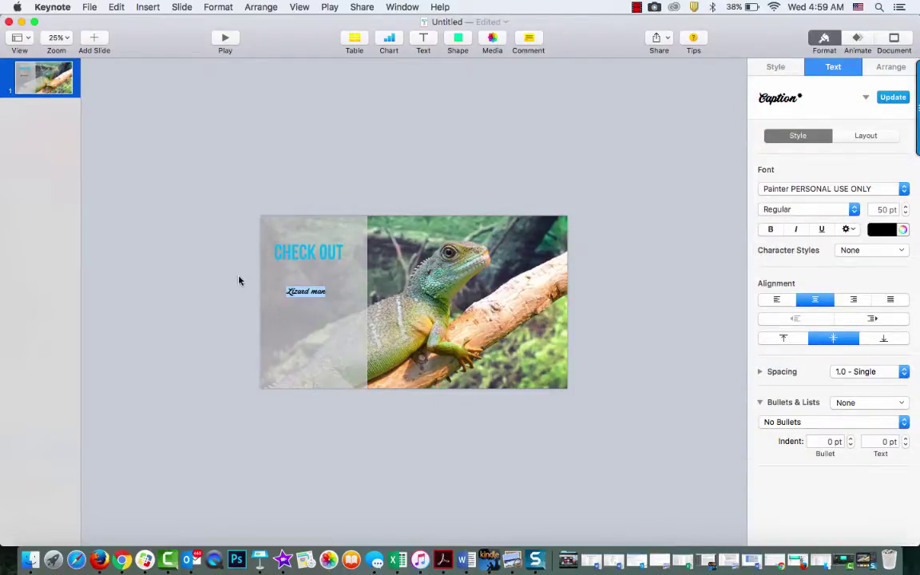
{"action": "left_click", "coordinate": [297, 293]}
{"action": "left_click", "coordinate": [306, 291]}
{"action": "triple_click", "coordinate": [306, 291]}
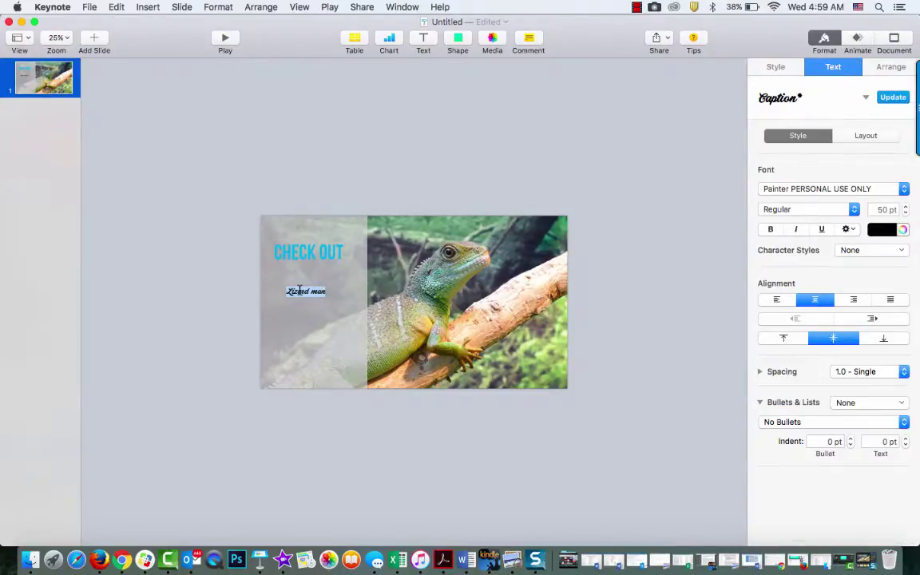
Step: Make Lizard man 100 pt and magenta
{"action": "left_click", "coordinate": [883, 209]}
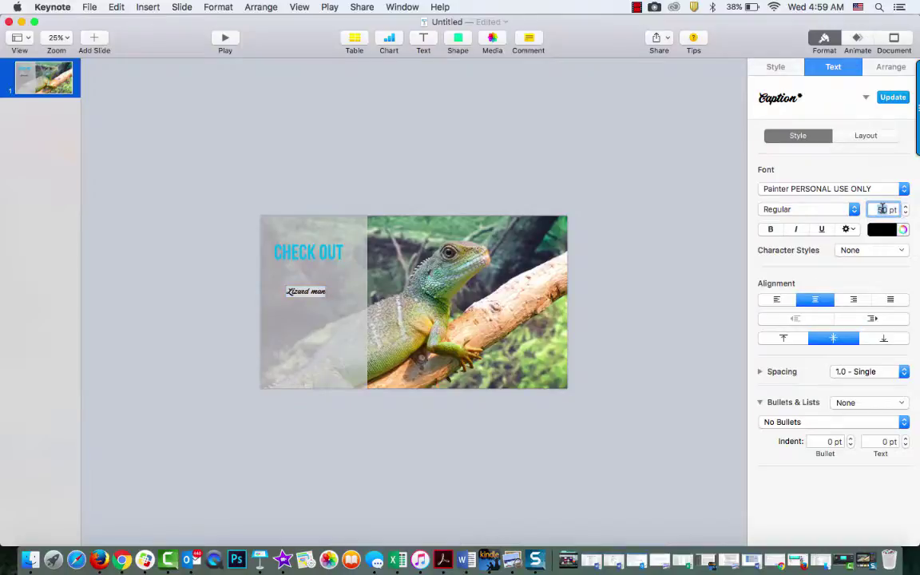
{"action": "type", "text": "100"}
{"action": "key", "text": "Return"}
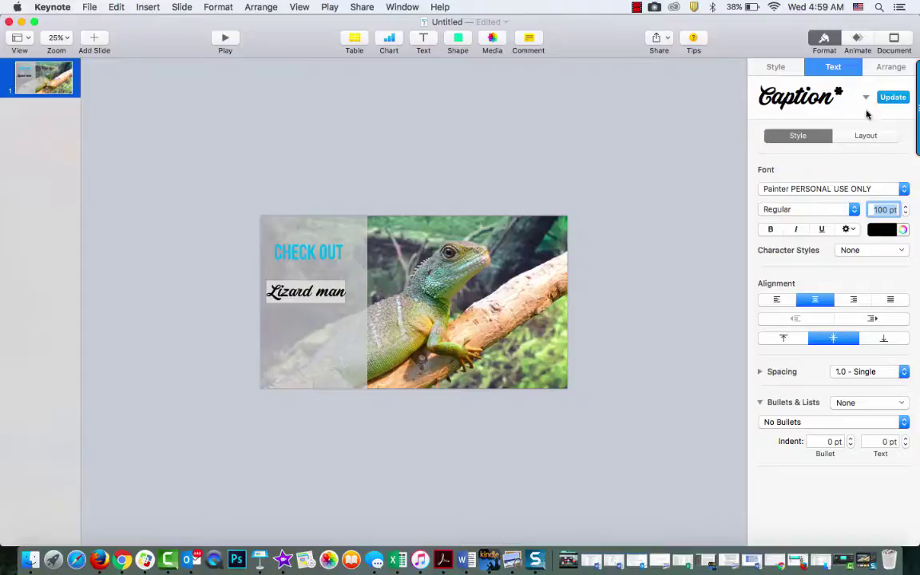
{"action": "left_click", "coordinate": [903, 230]}
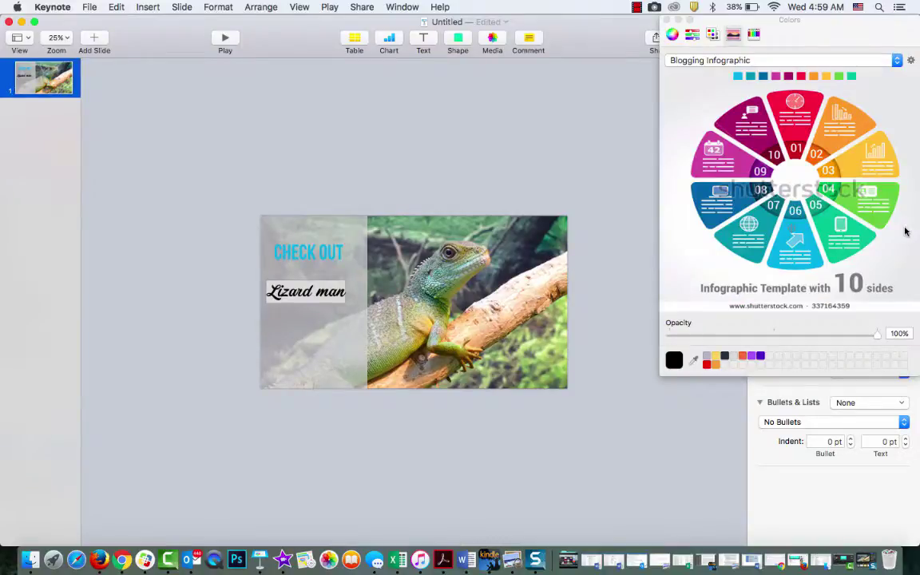
{"action": "left_click", "coordinate": [741, 160]}
{"action": "left_click", "coordinate": [668, 19]}
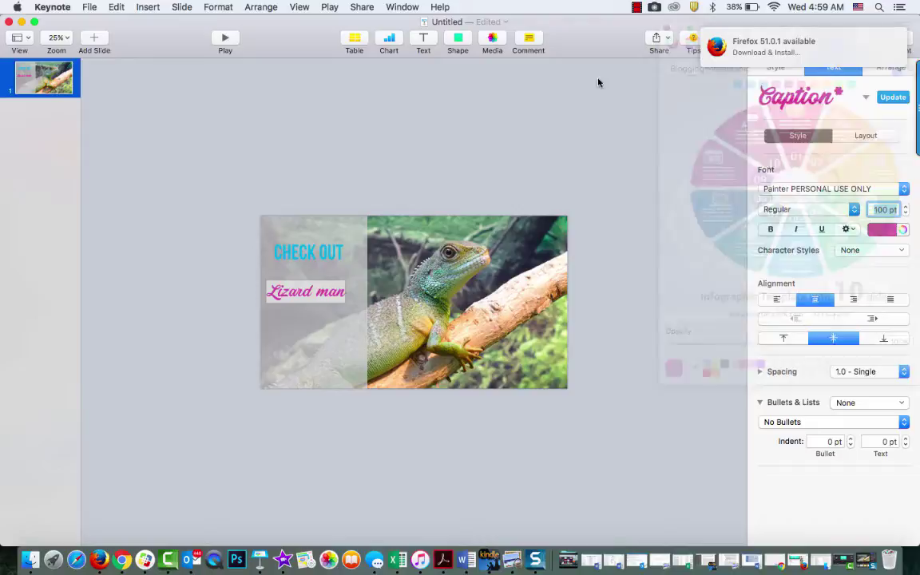
Step: Move Lizard man and CHECK OUT slightly lower on the panel
{"action": "left_click", "coordinate": [238, 270]}
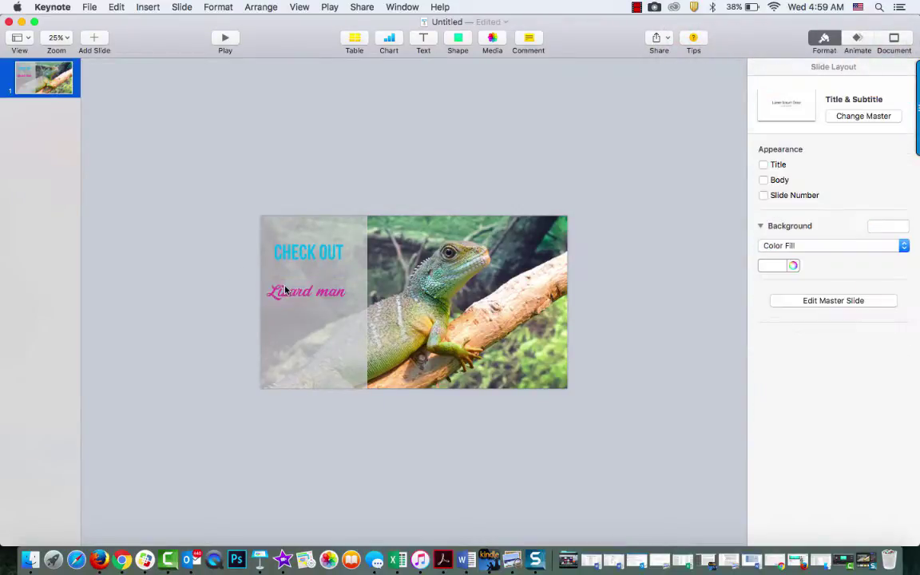
{"action": "left_click_drag", "start_coordinate": [285, 290], "coordinate": [289, 298]}
{"action": "left_click_drag", "start_coordinate": [303, 261], "coordinate": [308, 299]}
Step: Stack CHECK OUT directly above Lizard man and delete the lizard photo
{"action": "left_click", "coordinate": [309, 312]}
{"action": "left_click", "coordinate": [307, 337]}
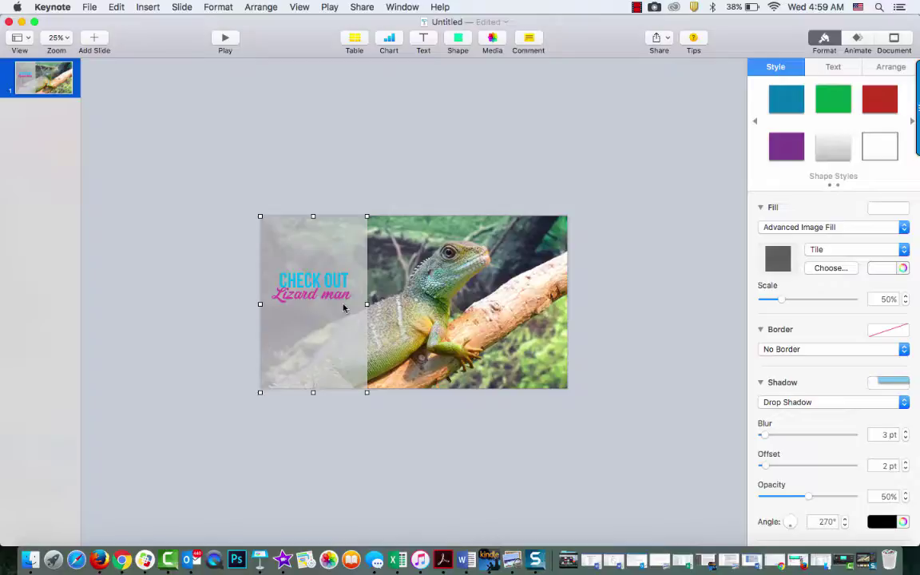
{"action": "left_click", "coordinate": [441, 319]}
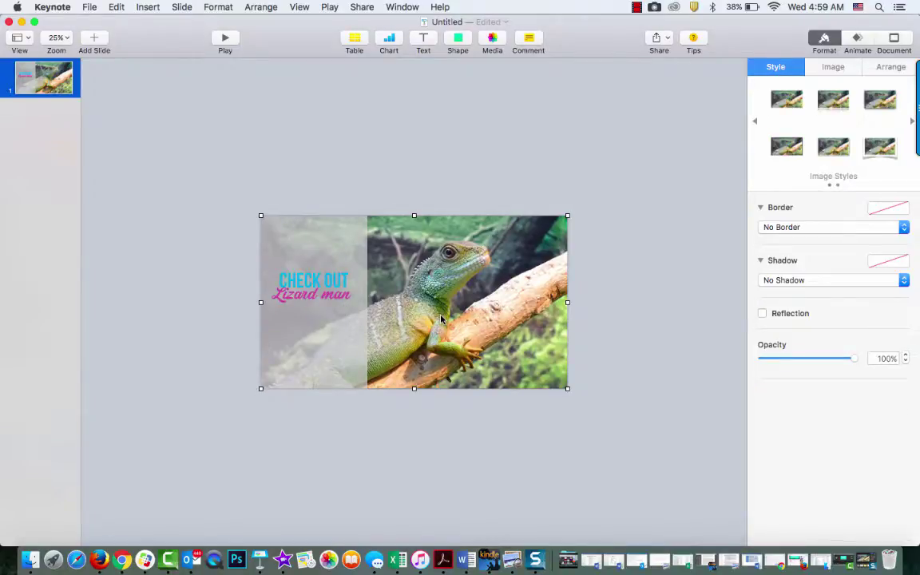
{"action": "key", "text": "Delete"}
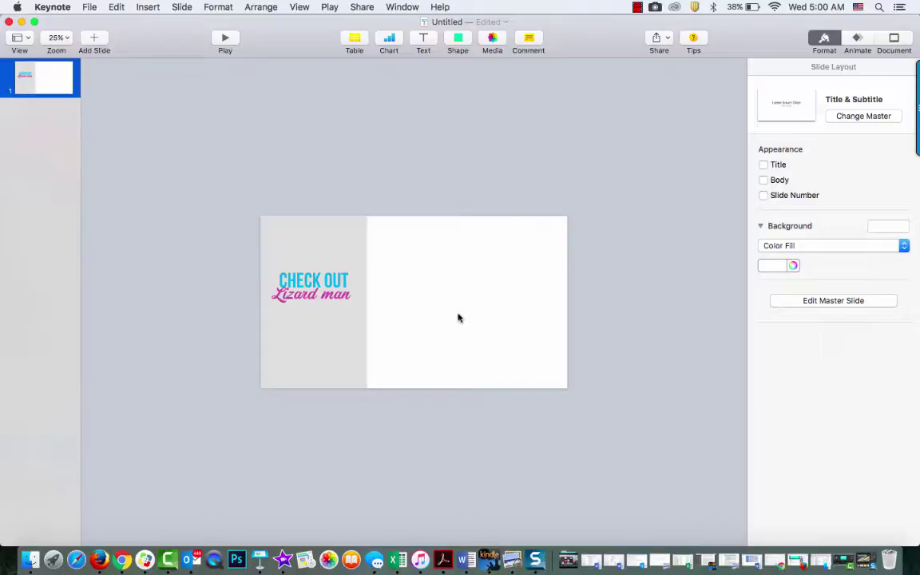
Step: Fill the slide background with the Lime pencil colour and nudge the panel up-left
{"action": "left_click", "coordinate": [792, 267]}
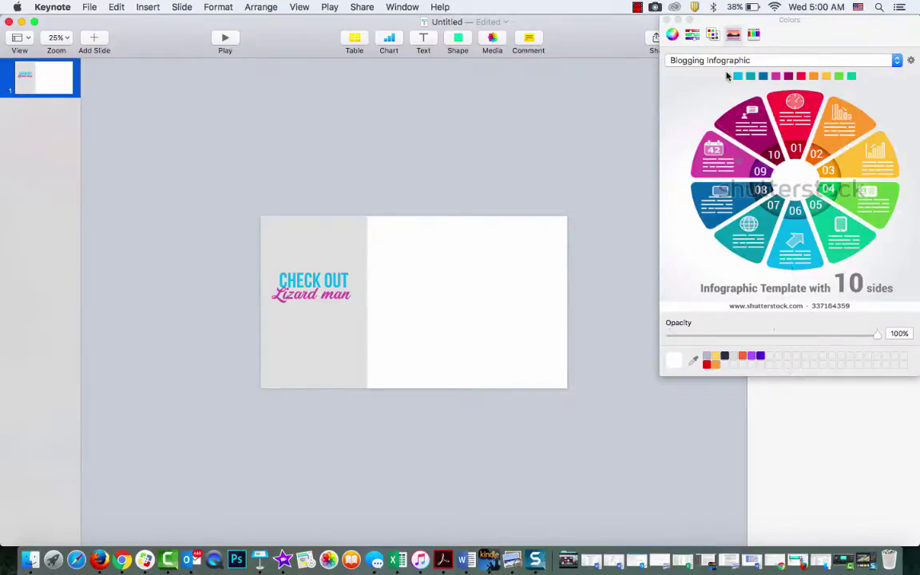
{"action": "left_click", "coordinate": [754, 33]}
{"action": "left_click", "coordinate": [733, 206]}
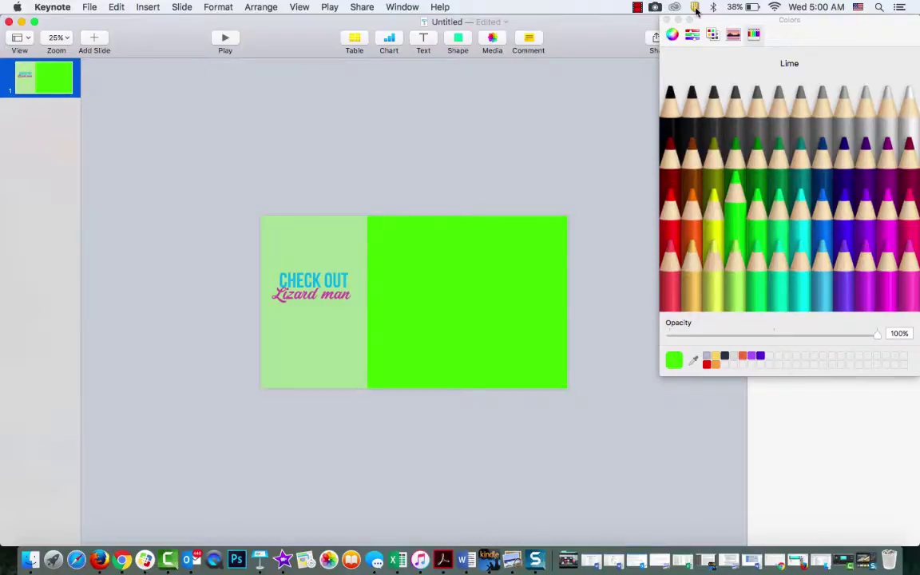
{"action": "left_click", "coordinate": [293, 249]}
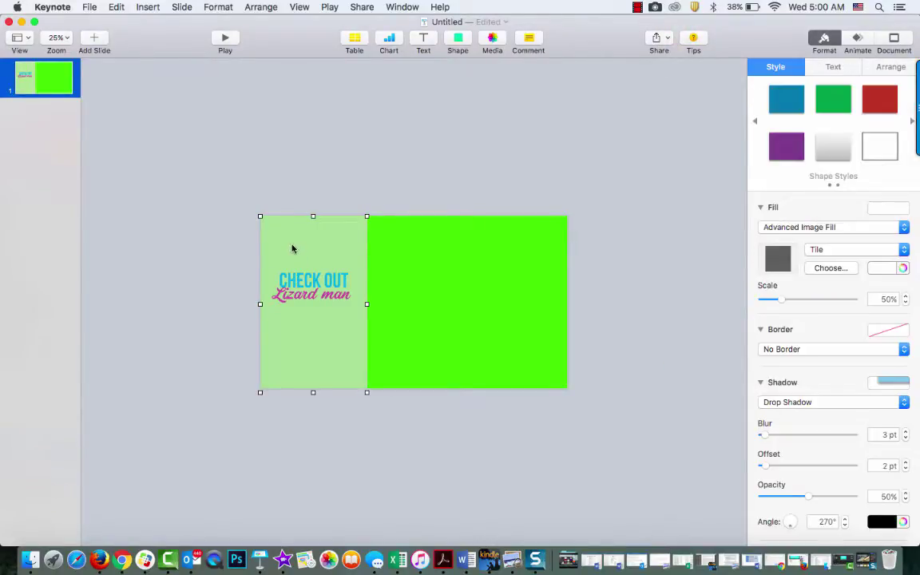
{"action": "left_click_drag", "start_coordinate": [299, 250], "coordinate": [298, 248]}
Step: Group the side panel with CHECK OUT and Lizard man, then nudge it left
{"action": "left_click", "coordinate": [182, 183]}
{"action": "left_click_drag", "start_coordinate": [223, 174], "coordinate": [334, 363]}
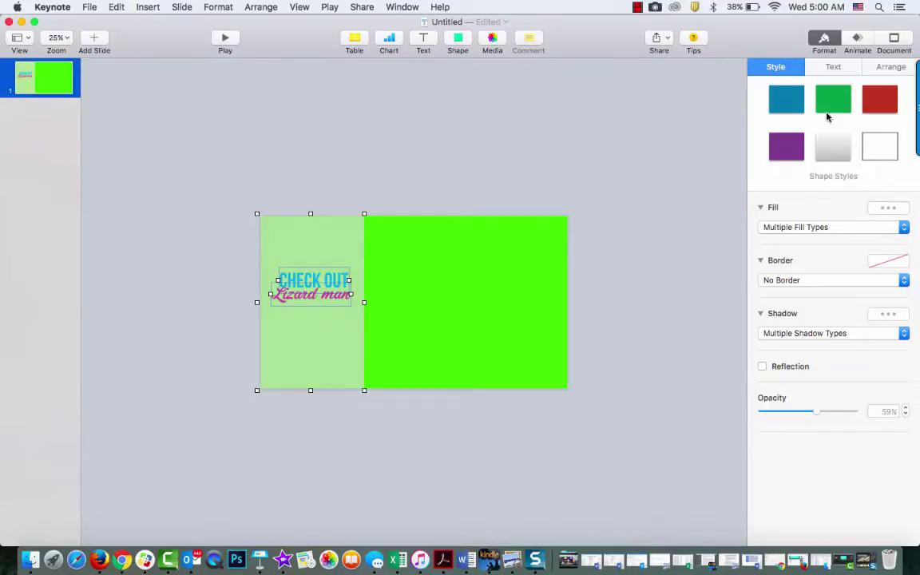
{"action": "left_click", "coordinate": [889, 69]}
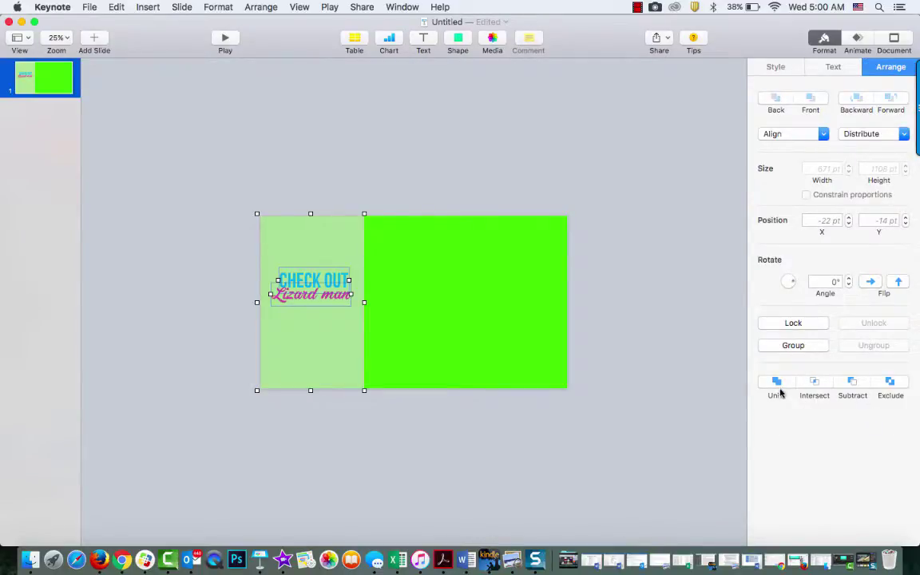
{"action": "left_click", "coordinate": [782, 348]}
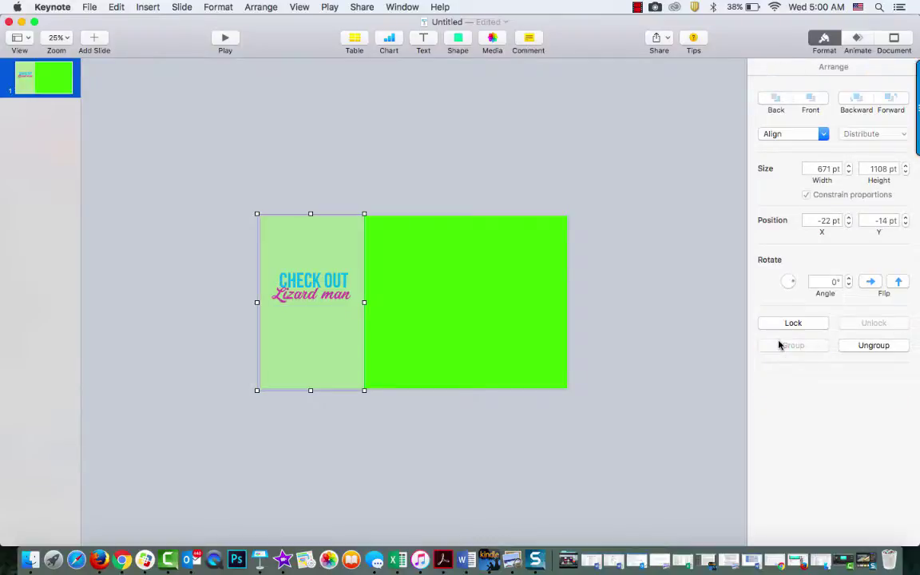
{"action": "left_click", "coordinate": [659, 273]}
{"action": "left_click_drag", "start_coordinate": [360, 329], "coordinate": [319, 334]}
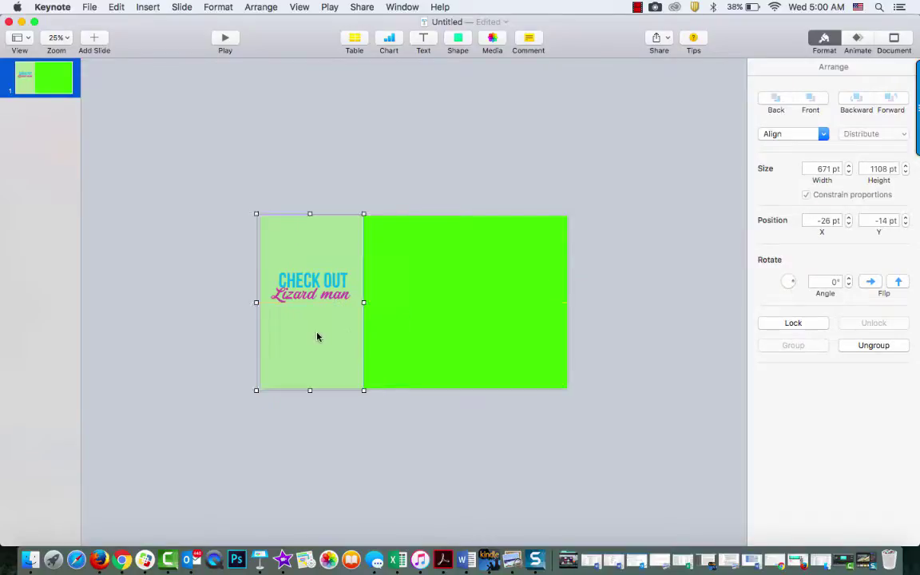
Step: Add a Move In build-in to the grouped side panel, running 1.00 s left to right
{"action": "left_click", "coordinate": [859, 41]}
{"action": "left_click", "coordinate": [829, 68]}
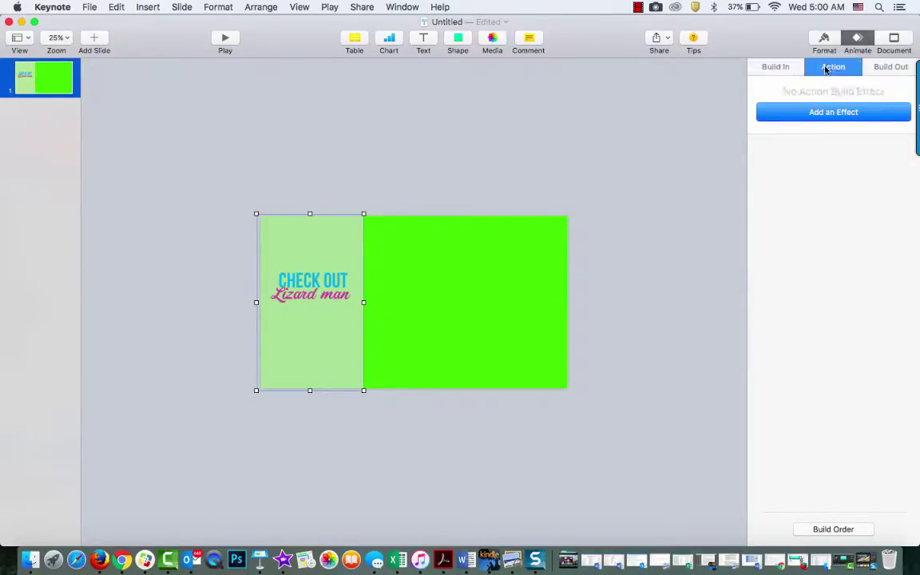
{"action": "left_click", "coordinate": [779, 69]}
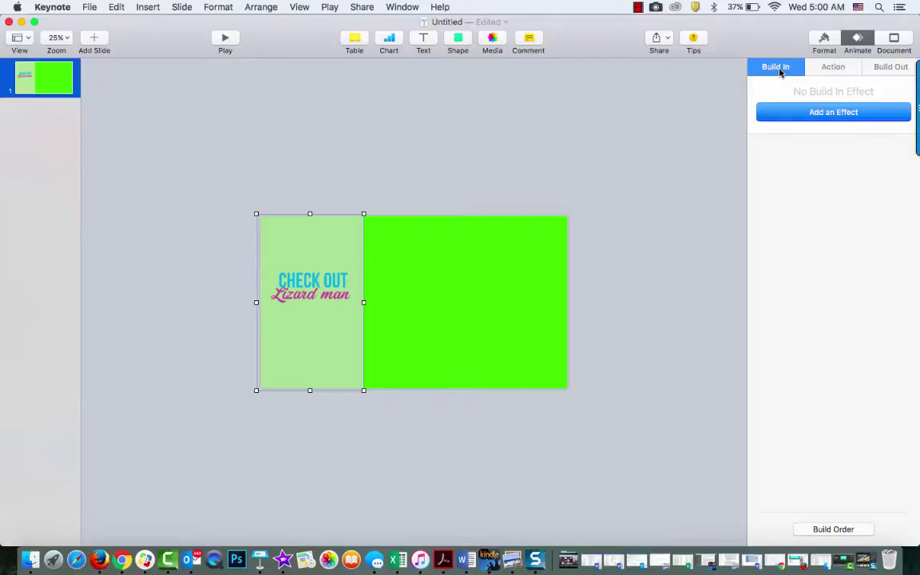
{"action": "left_click", "coordinate": [789, 115]}
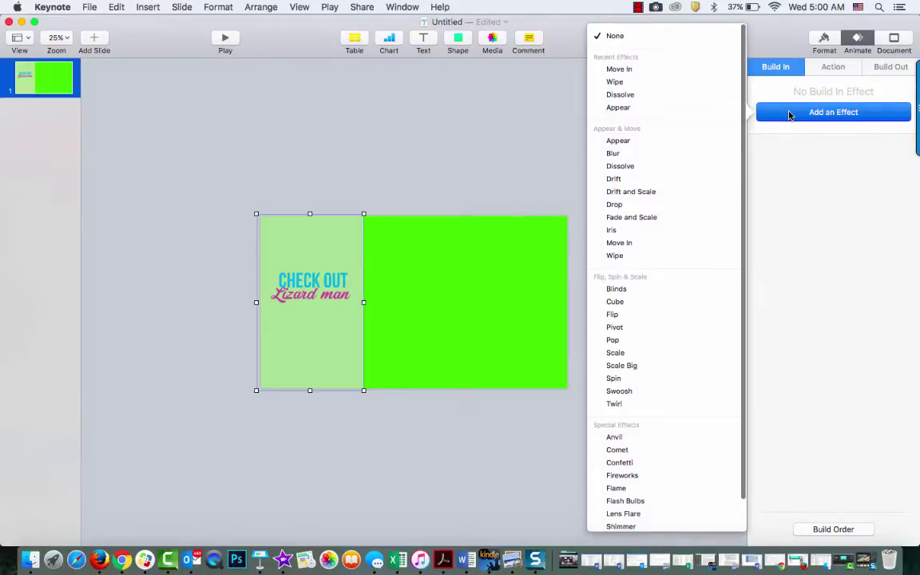
{"action": "left_click", "coordinate": [703, 70]}
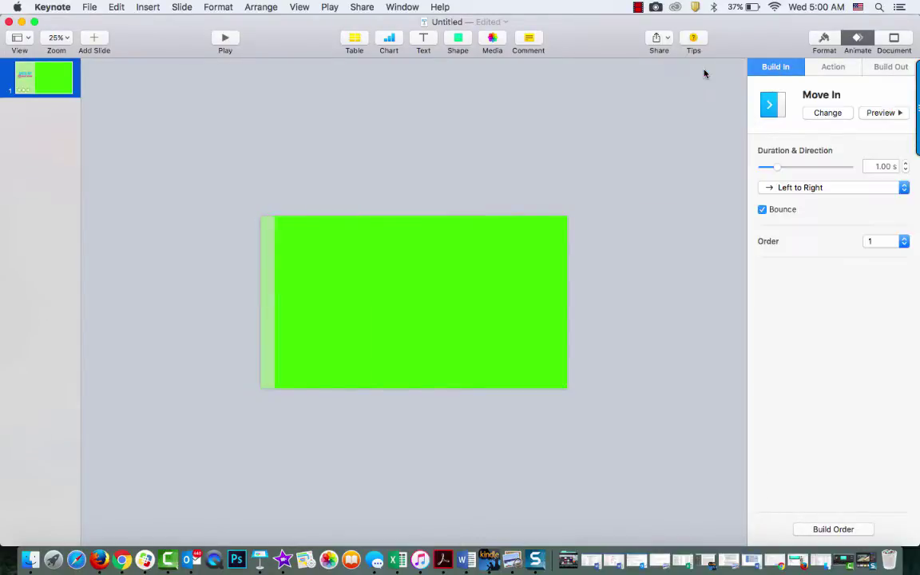
{"action": "mouse_move", "coordinate": [900, 164]}
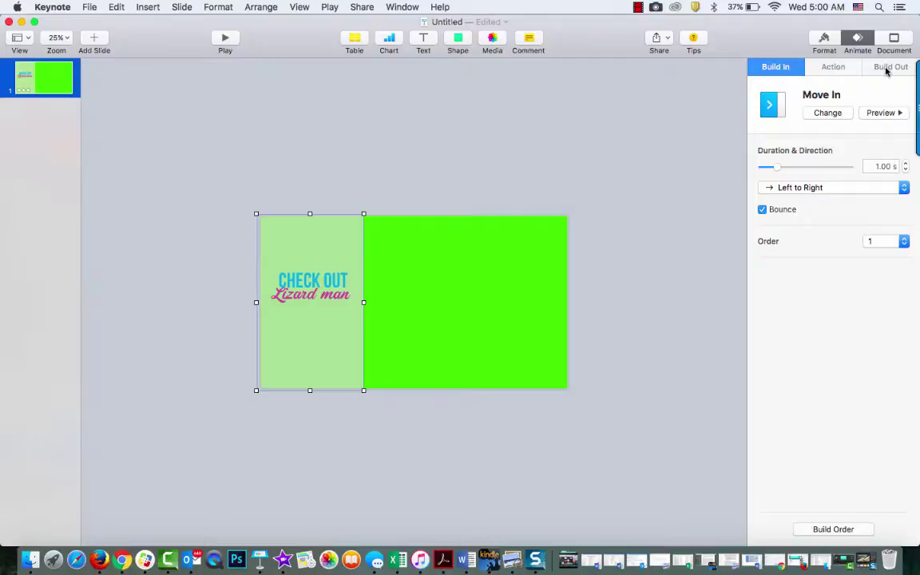
Step: Add a Move Out build-out to the side panel, set to Right to Left, and preview it
{"action": "left_click", "coordinate": [886, 70]}
{"action": "left_click", "coordinate": [839, 115]}
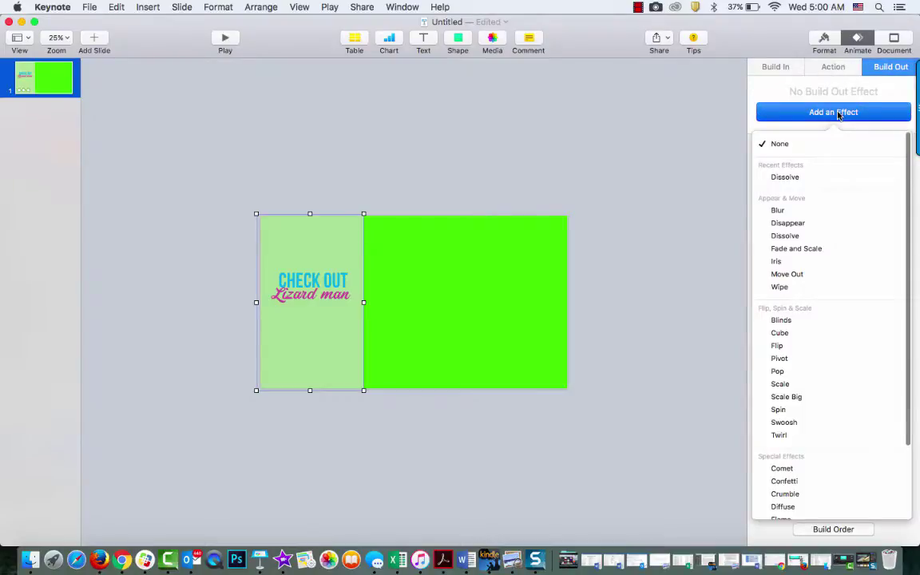
{"action": "left_click", "coordinate": [818, 275]}
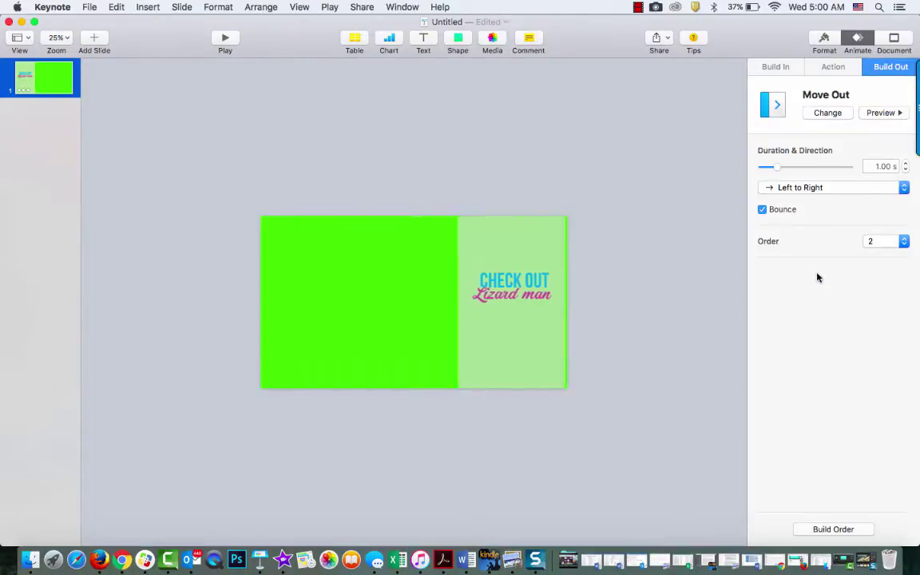
{"action": "left_click", "coordinate": [905, 188]}
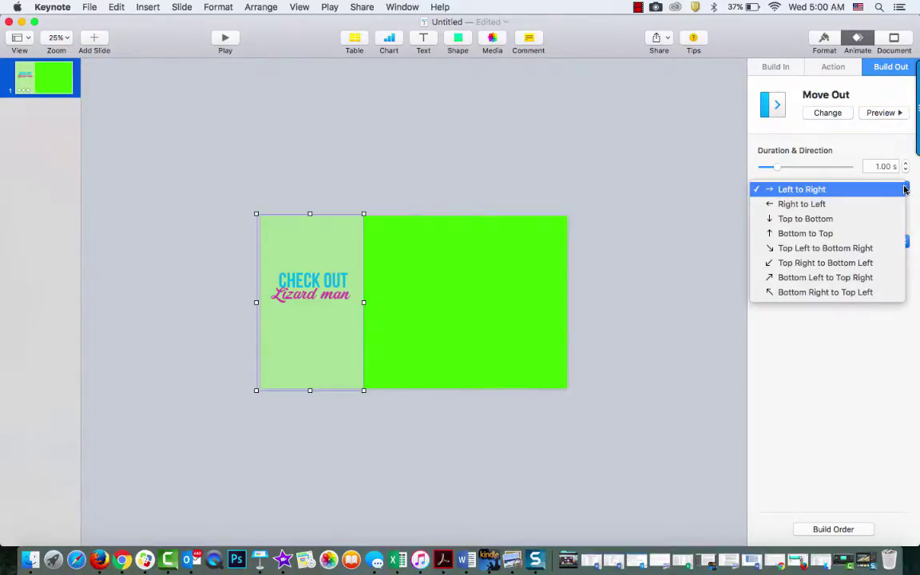
{"action": "left_click", "coordinate": [901, 205]}
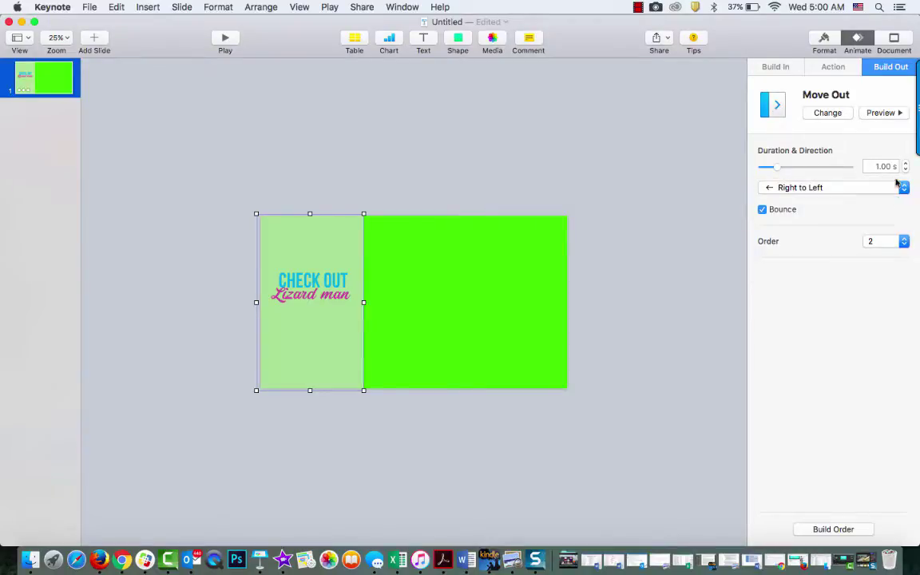
{"action": "left_click", "coordinate": [888, 113]}
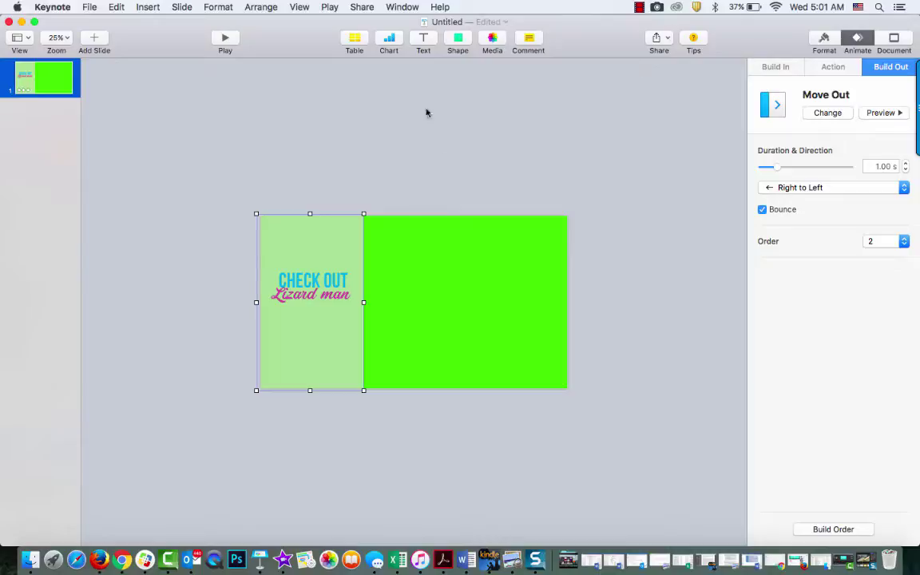
Step: Record the slideshow while the panel slides in and out, then stop the recording
{"action": "left_click", "coordinate": [330, 8]}
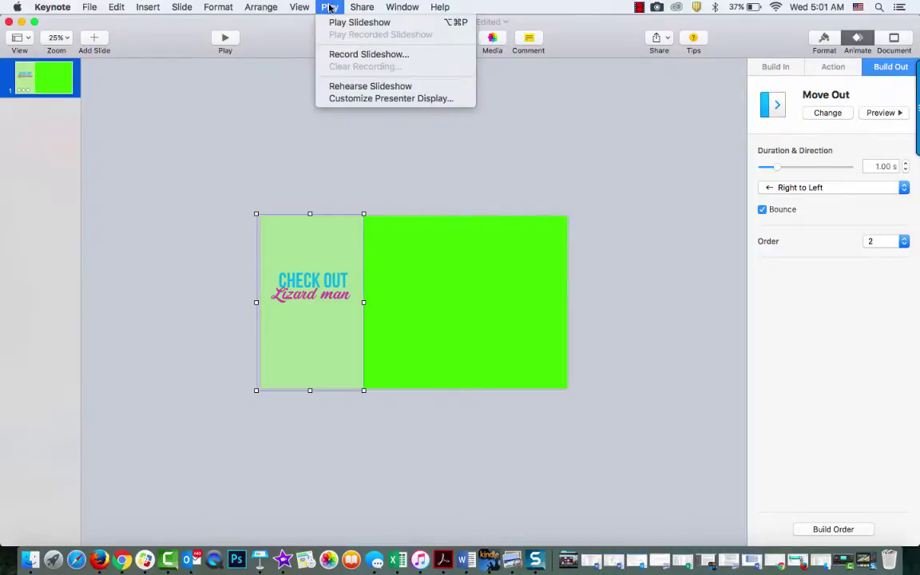
{"action": "left_click", "coordinate": [339, 54]}
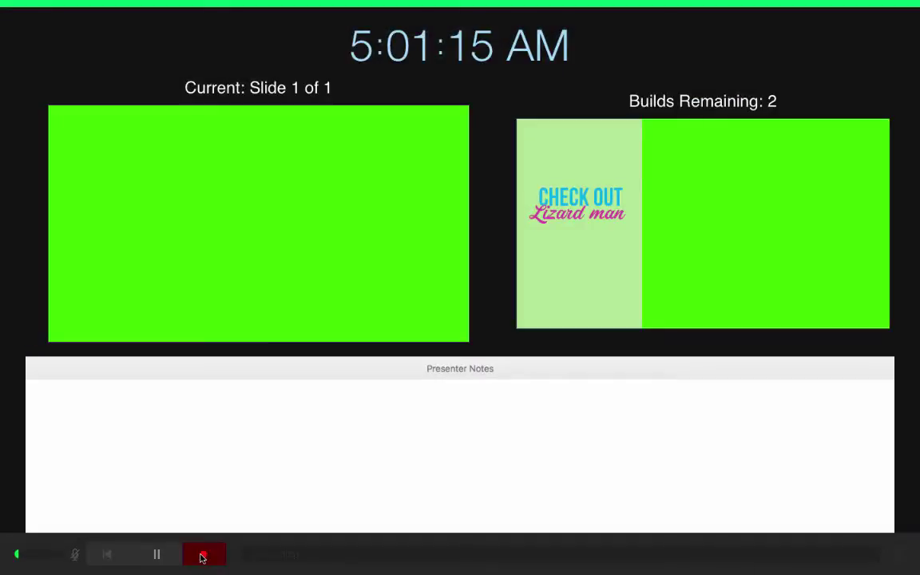
{"action": "key", "text": "space"}
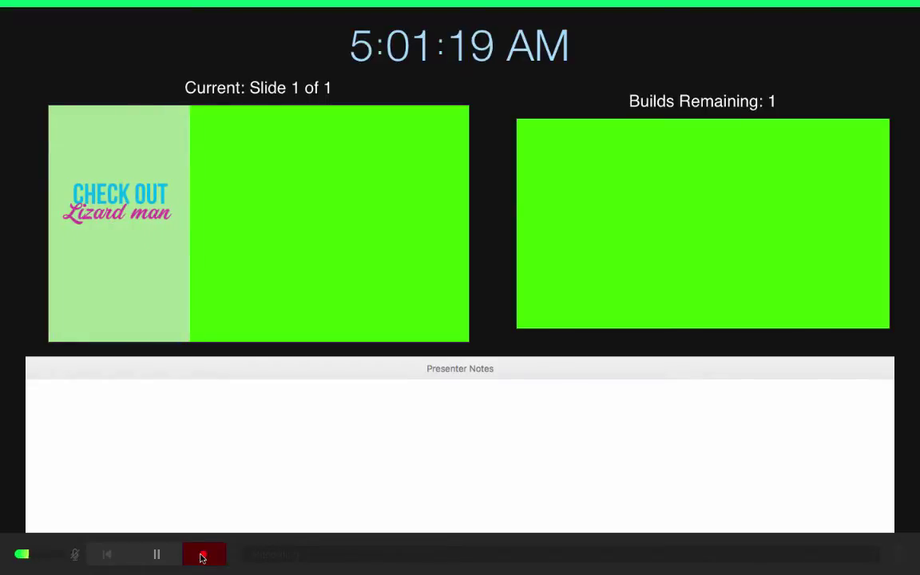
{"action": "key", "text": "space"}
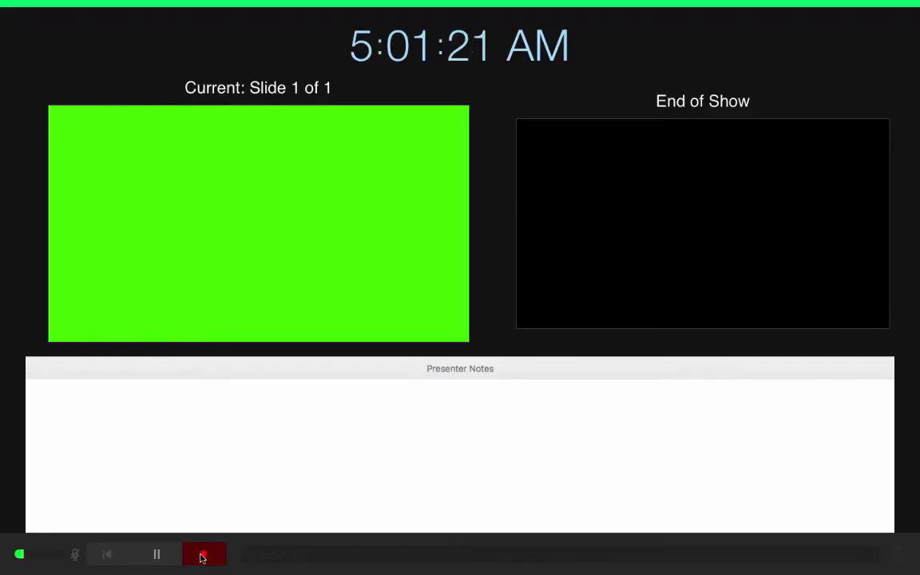
{"action": "left_click", "coordinate": [202, 556]}
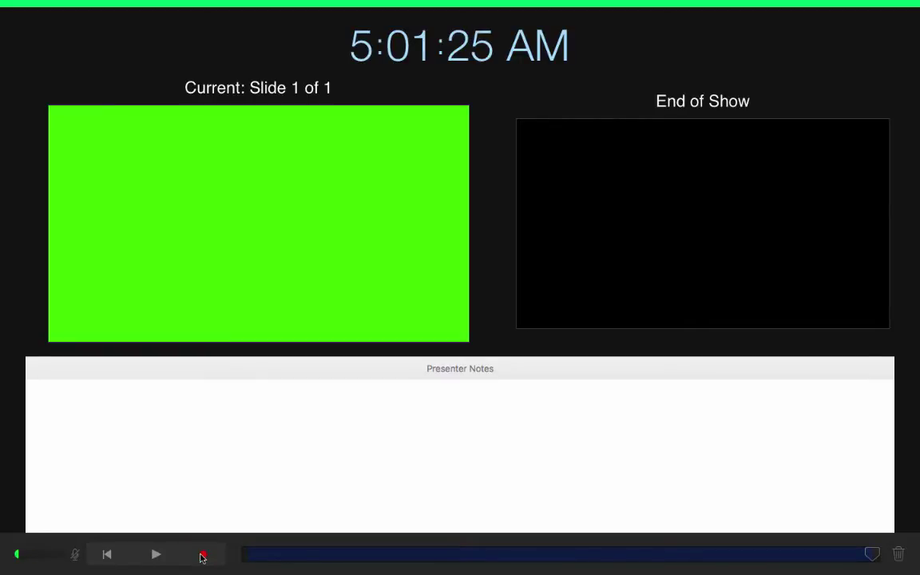
Step: Export the recording as a 1080p QuickTime movie named 'Popup' to the Desktop
{"action": "key", "text": "Escape"}
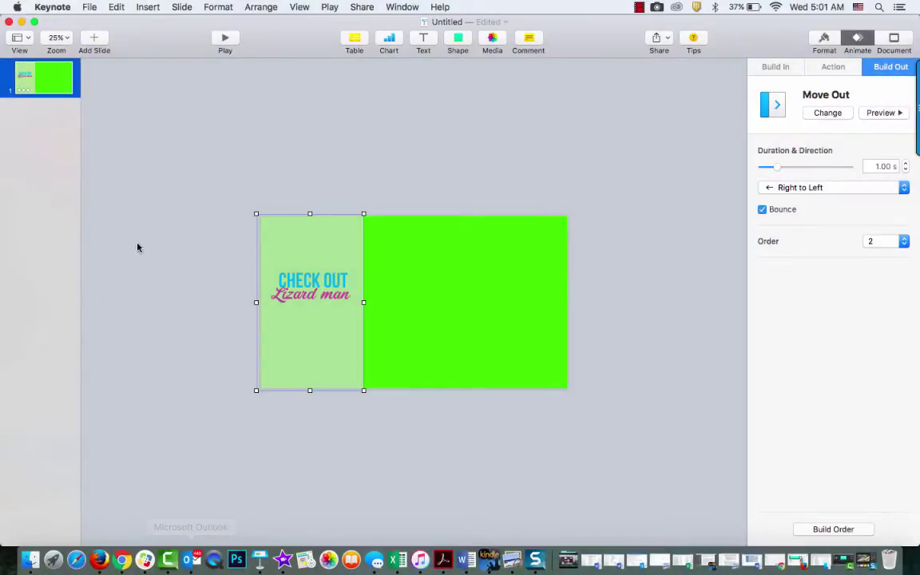
{"action": "left_click", "coordinate": [89, 7]}
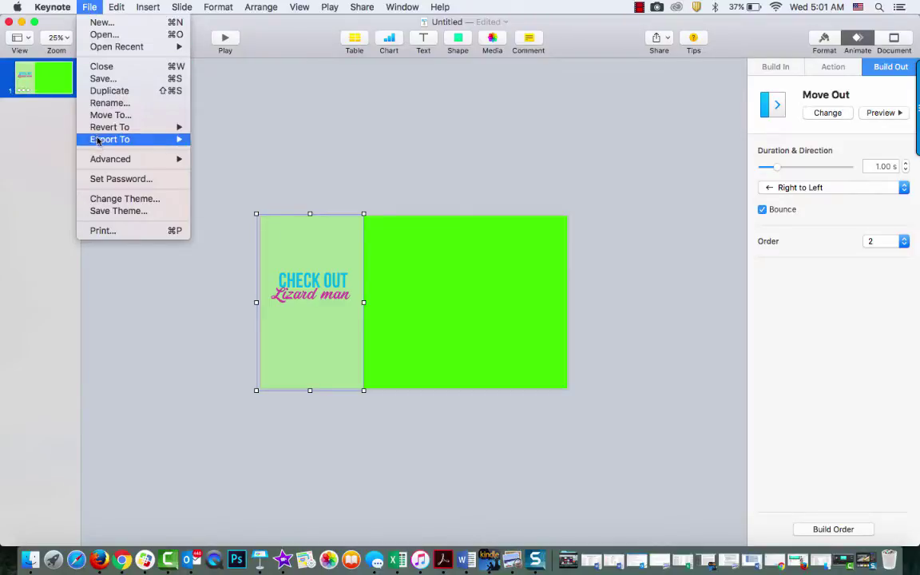
{"action": "mouse_move", "coordinate": [92, 137]}
{"action": "left_click", "coordinate": [220, 164]}
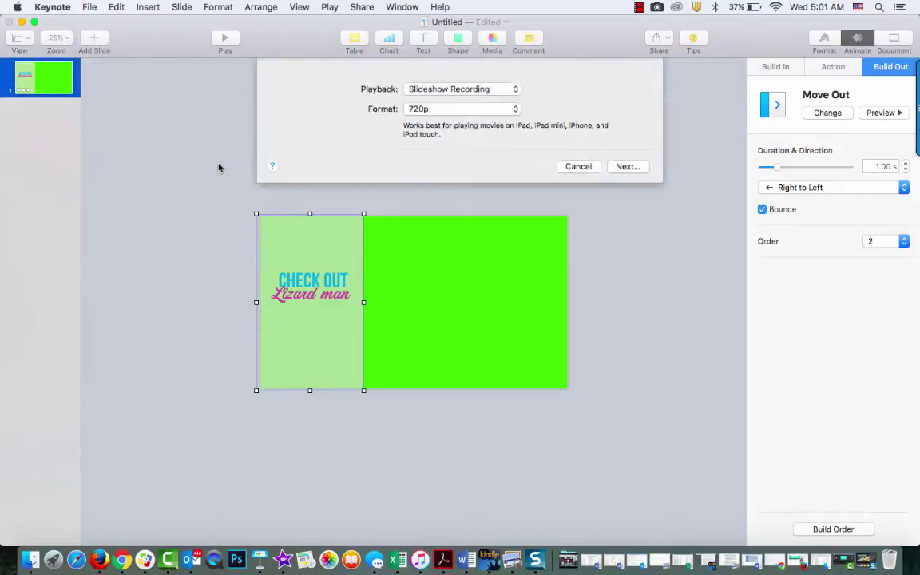
{"action": "left_click", "coordinate": [512, 161]}
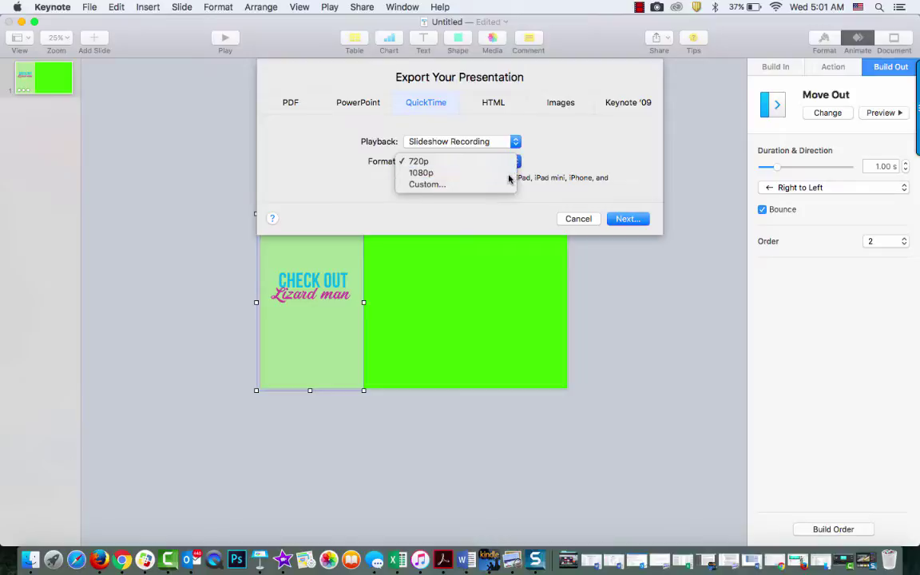
{"action": "left_click", "coordinate": [510, 174]}
{"action": "left_click", "coordinate": [639, 219]}
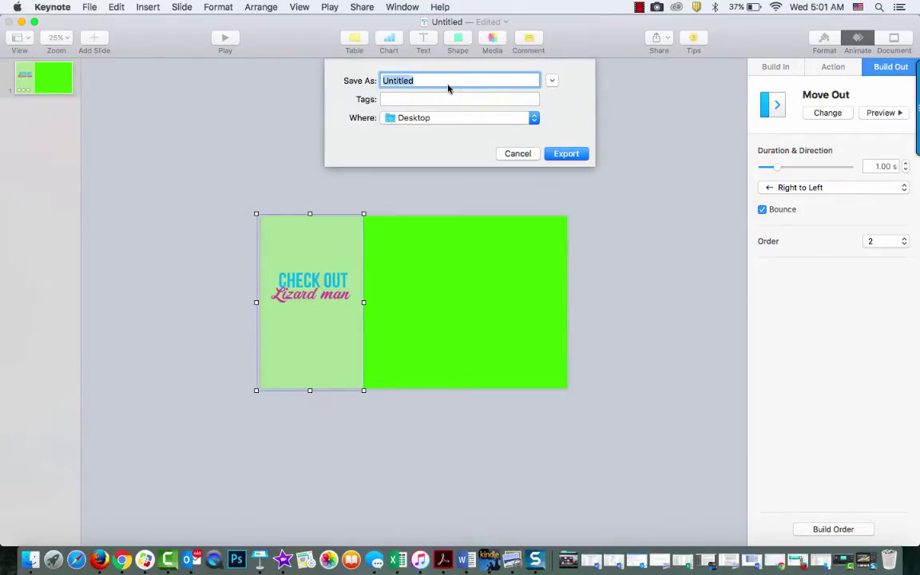
{"action": "type", "text": "Popup"}
{"action": "left_click", "coordinate": [563, 152]}
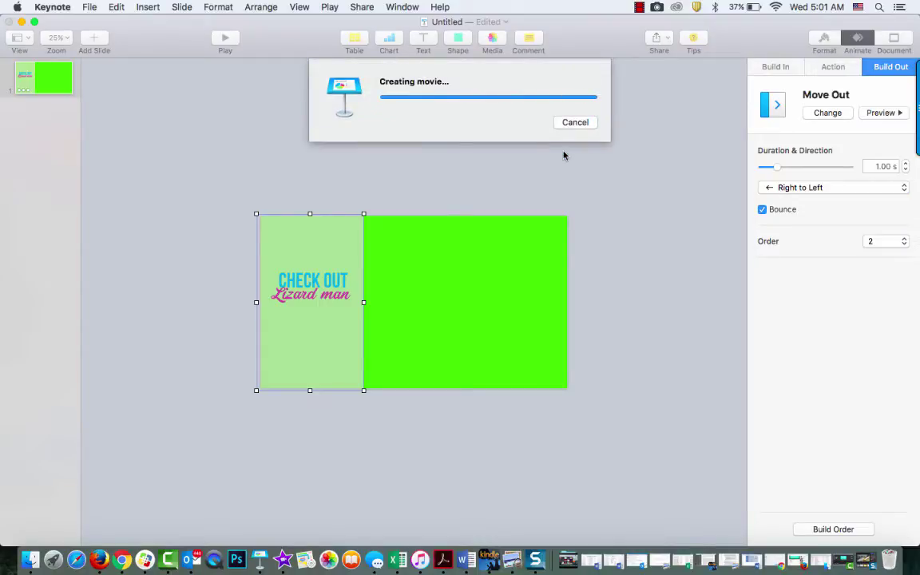
Step: Drag the Popup movie from the Desktop onto the iMovie timeline above the lizard clip
{"action": "left_click", "coordinate": [21, 22]}
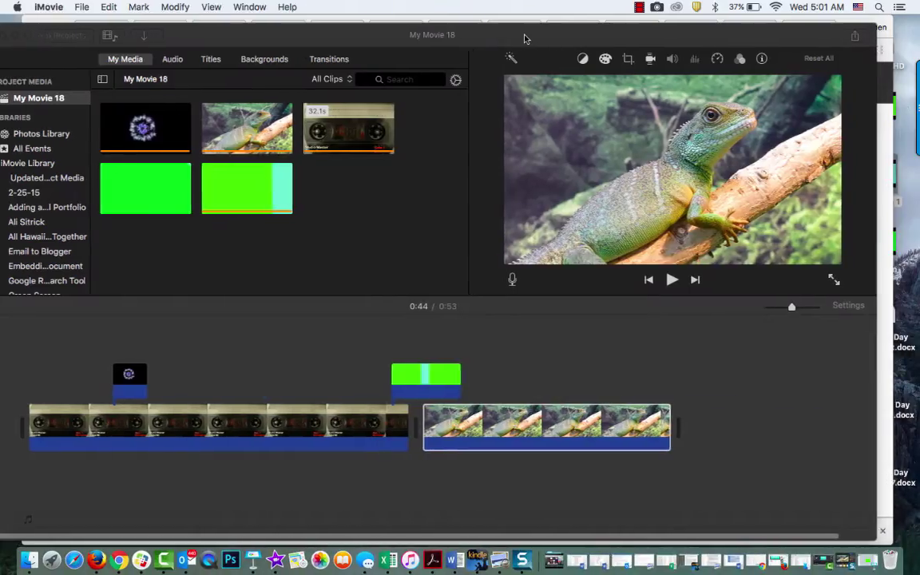
{"action": "left_click_drag", "start_coordinate": [529, 38], "coordinate": [471, 33]}
{"action": "left_click", "coordinate": [885, 104]}
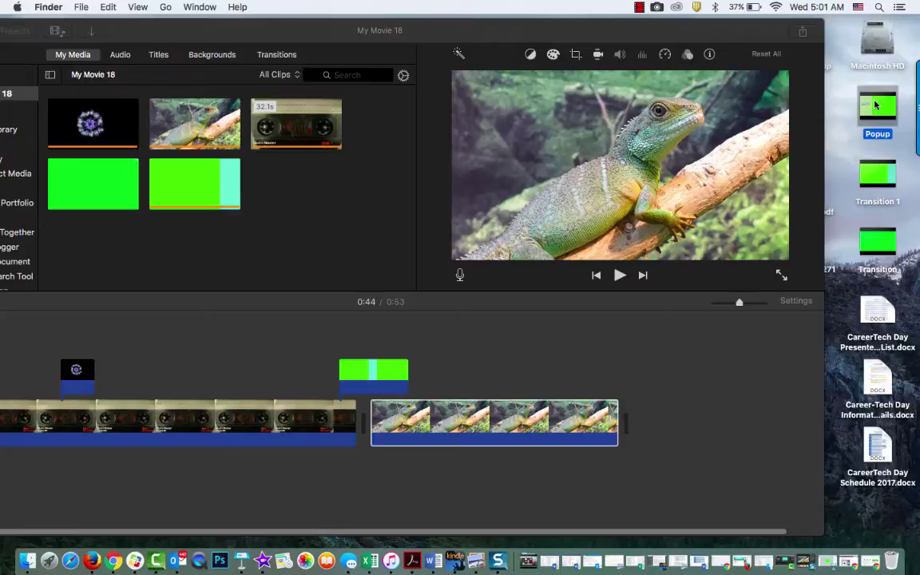
{"action": "left_click_drag", "start_coordinate": [875, 105], "coordinate": [486, 382]}
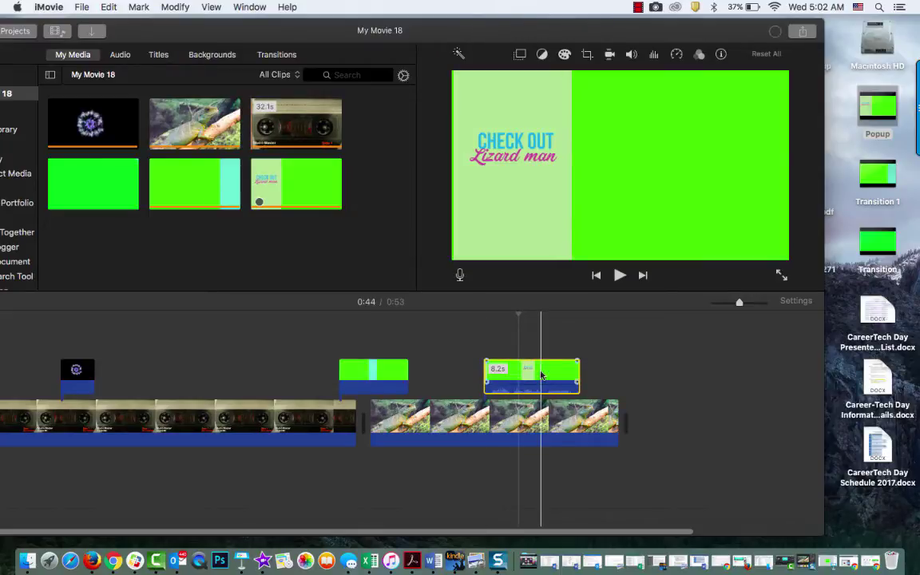
Step: Set the Popup overlay to Green/Blue Screen and preview it over the lizard footage
{"action": "left_click", "coordinate": [520, 54]}
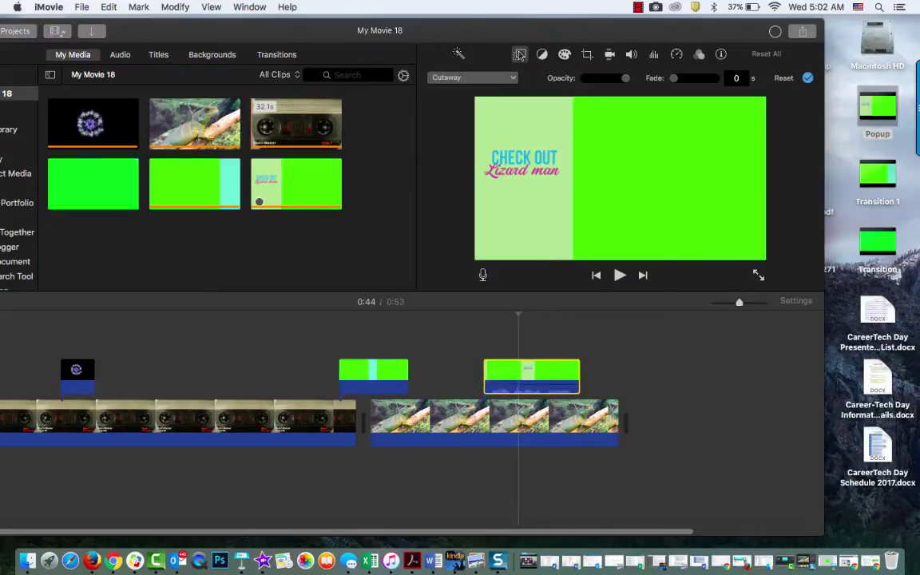
{"action": "left_click", "coordinate": [505, 78]}
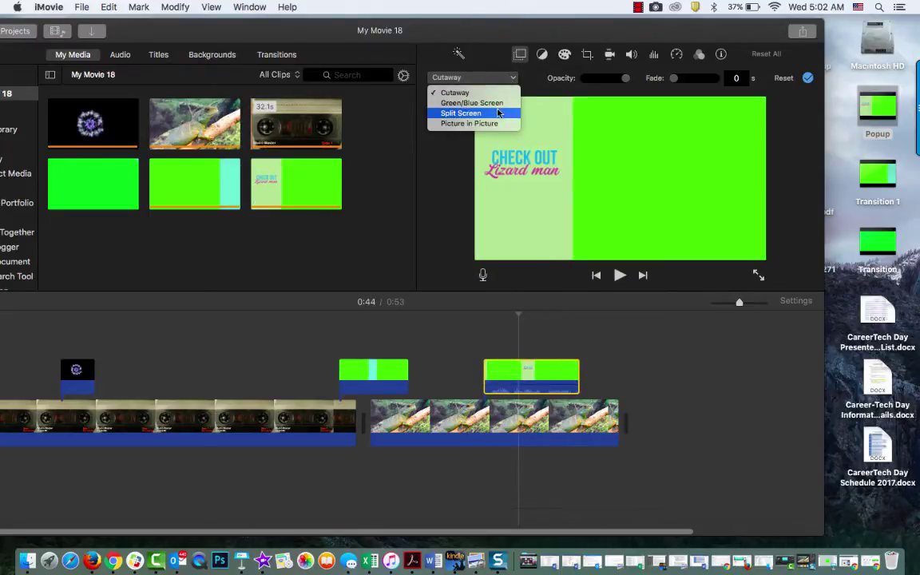
{"action": "left_click", "coordinate": [496, 104]}
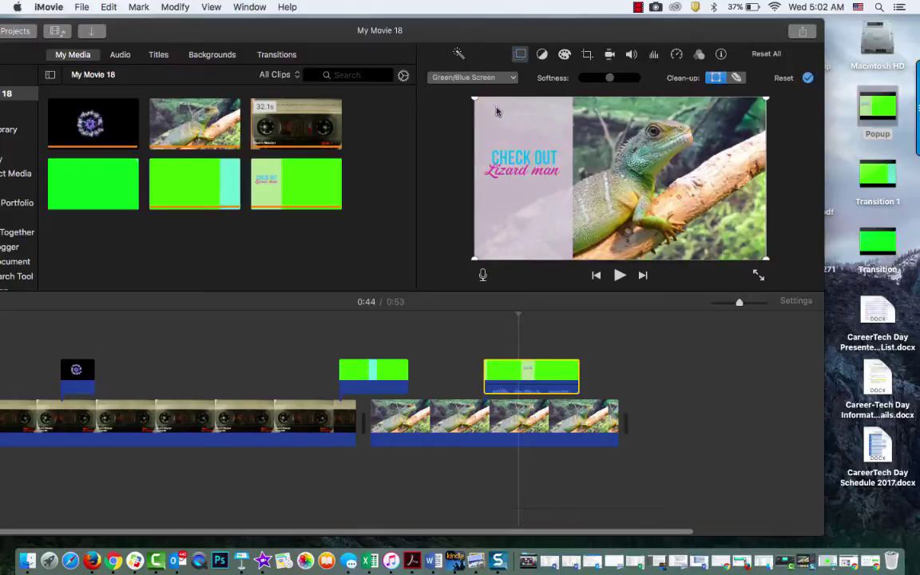
{"action": "left_click_drag", "start_coordinate": [518, 316], "coordinate": [483, 318]}
{"action": "key", "text": "space"}
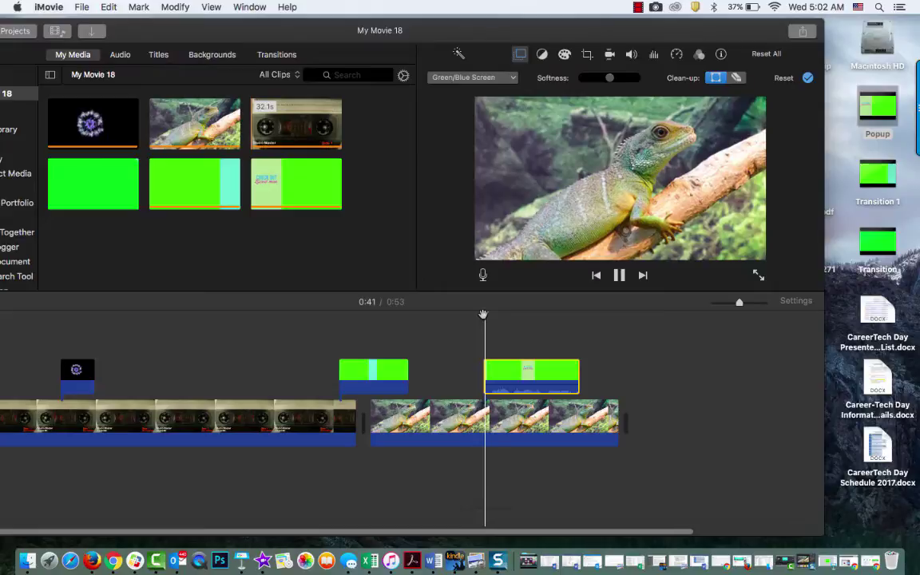
{"action": "key", "text": "space"}
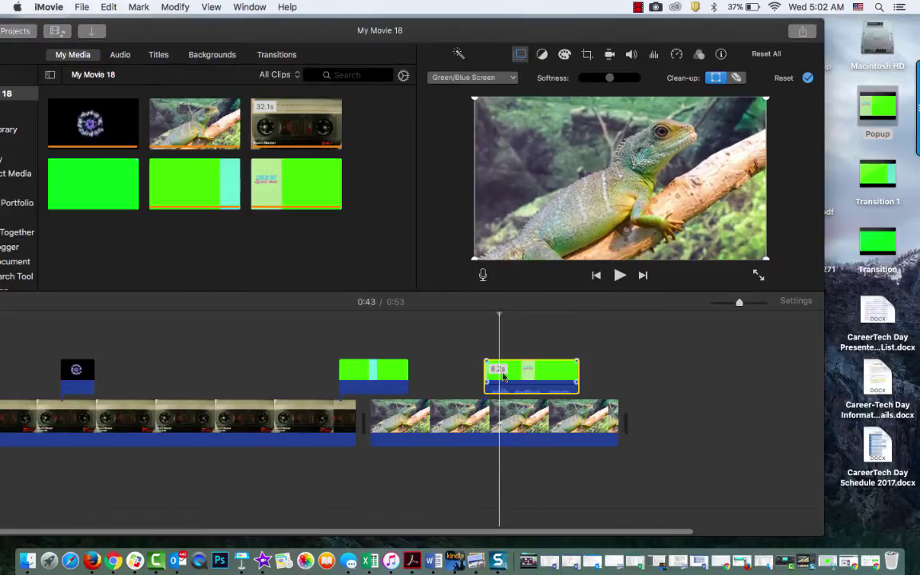
Step: Detach and delete the Popup clip's audio, then play back the composited section
{"action": "right_click", "coordinate": [508, 369]}
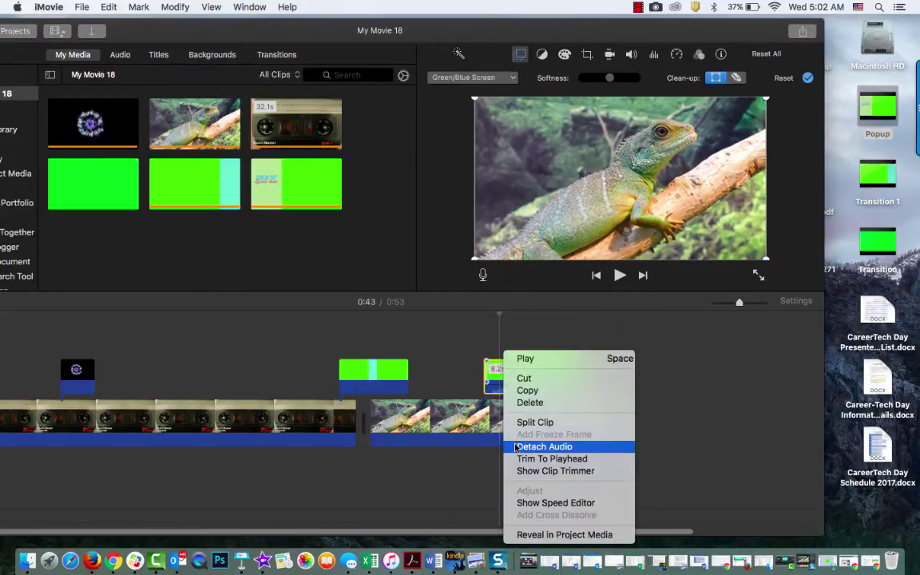
{"action": "left_click", "coordinate": [543, 446]}
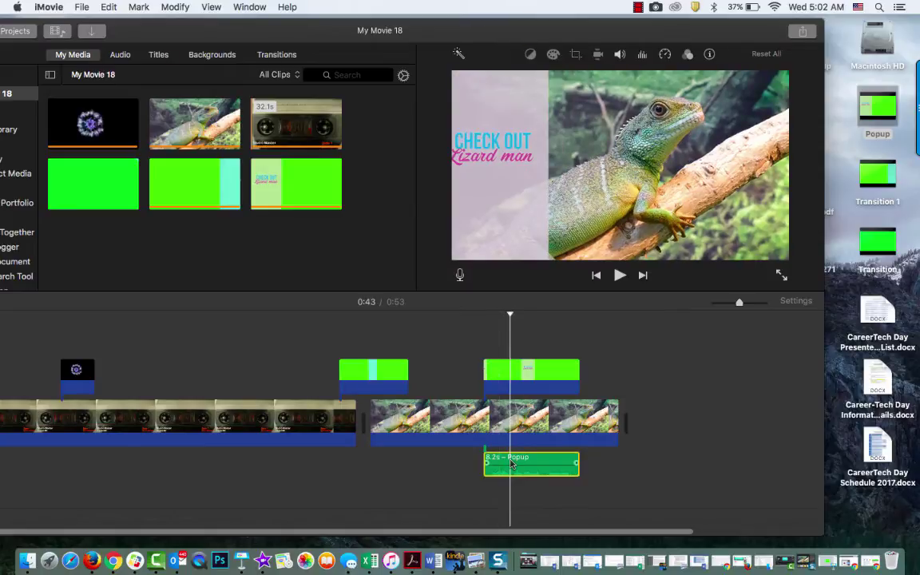
{"action": "key", "text": "Delete"}
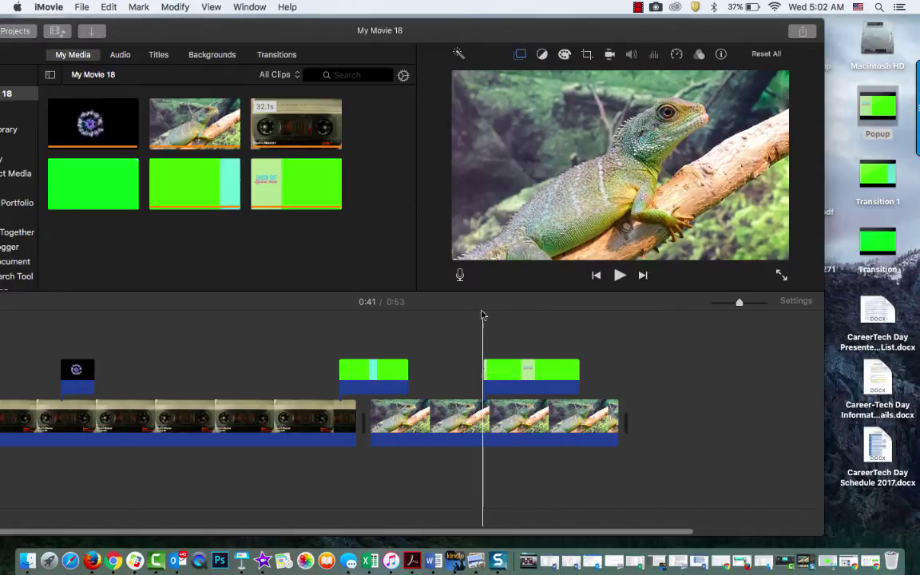
{"action": "key", "text": "space"}
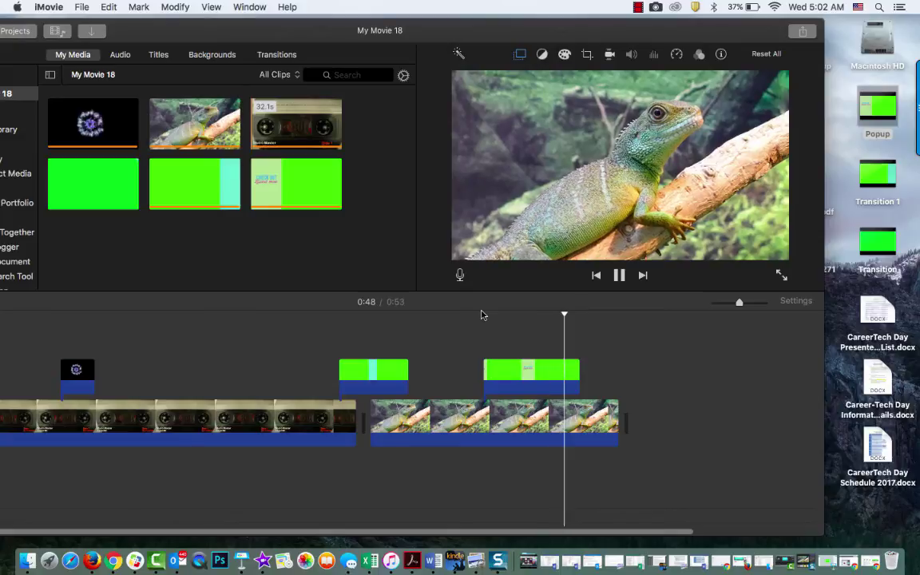
{"action": "key", "text": "space"}
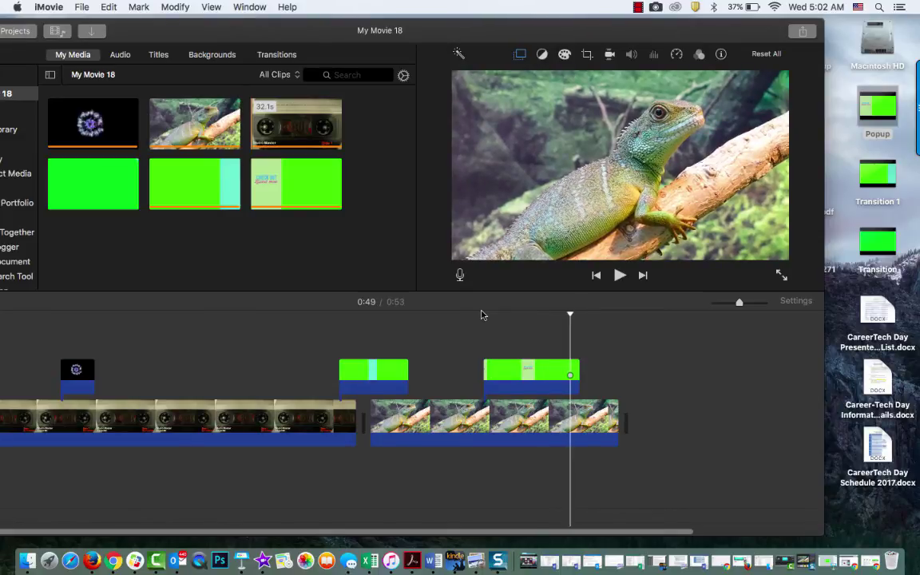